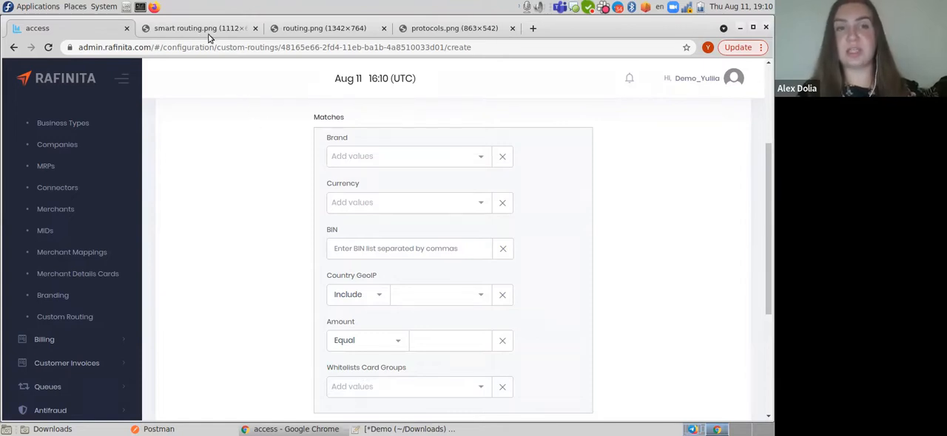
- Check the example rules in routing.png, and set the routing form's Country GeoIP match to include CY - Cyprus
left_click(288, 34)
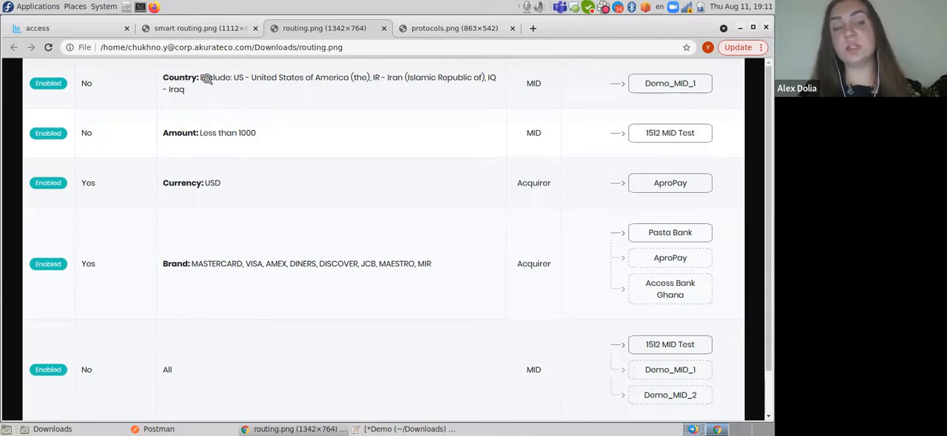
left_click(80, 24)
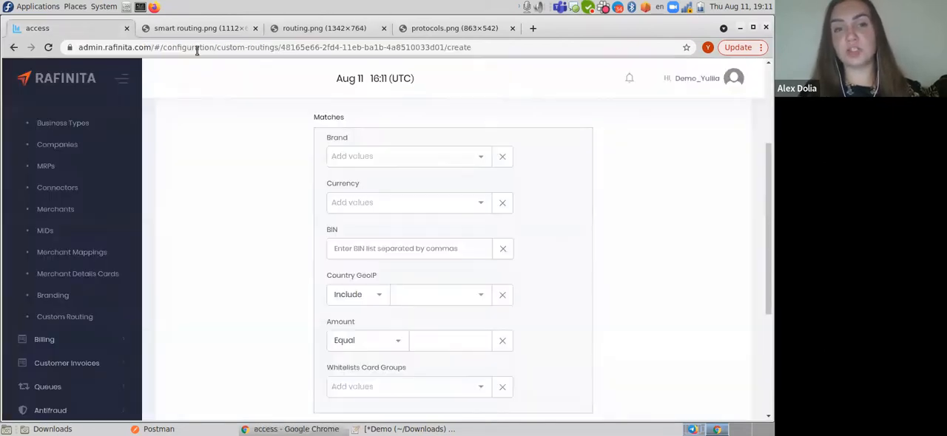
left_click(381, 297)
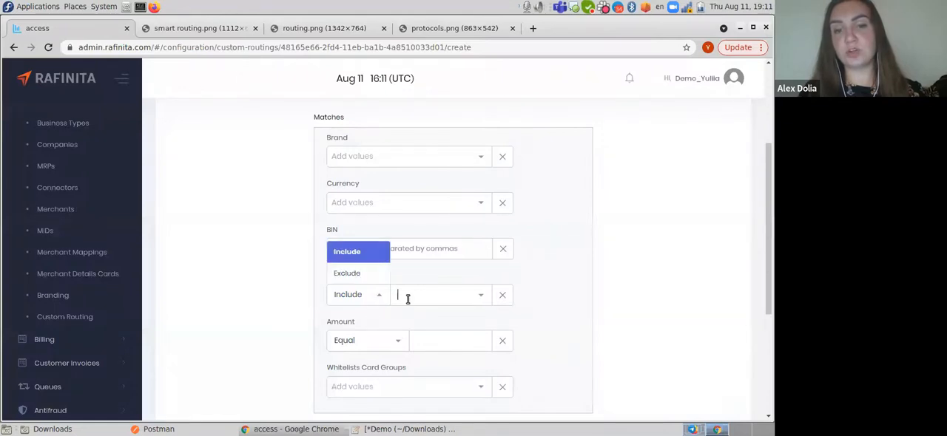
left_click(406, 296)
left_click(419, 241)
left_click(212, 106)
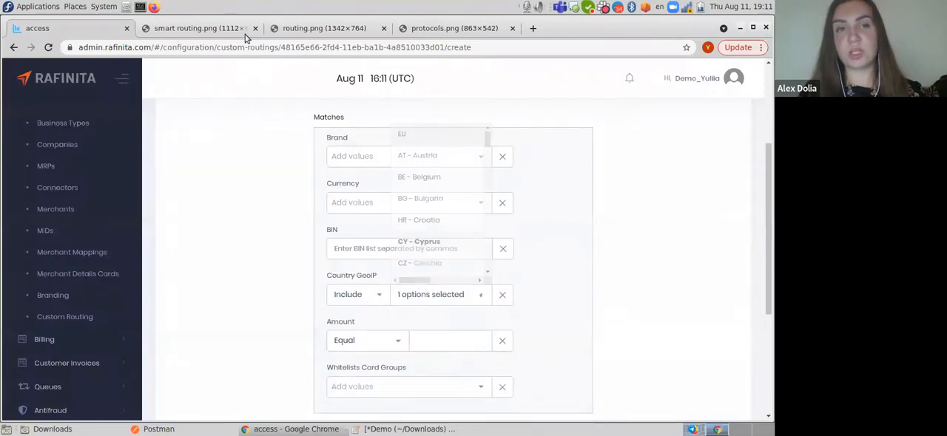
- Examine the remaining example rules in routing.png and the routing form's Matches and Route to sections
left_click(318, 28)
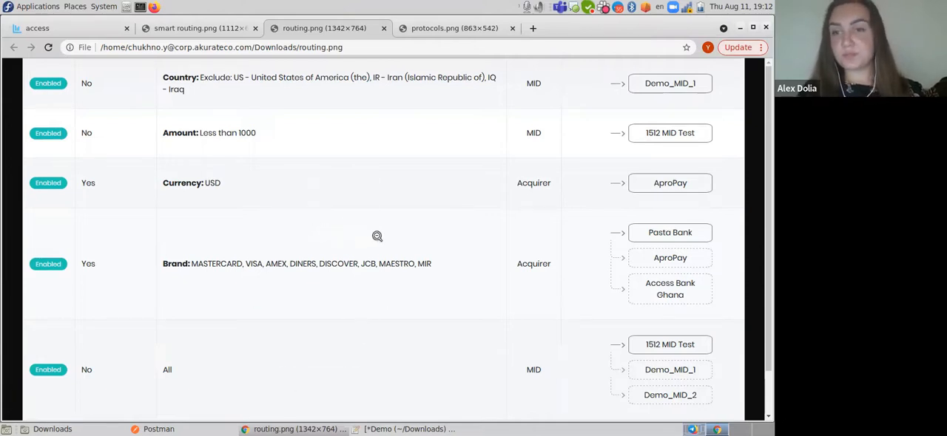
scroll(376, 236, "down", 1)
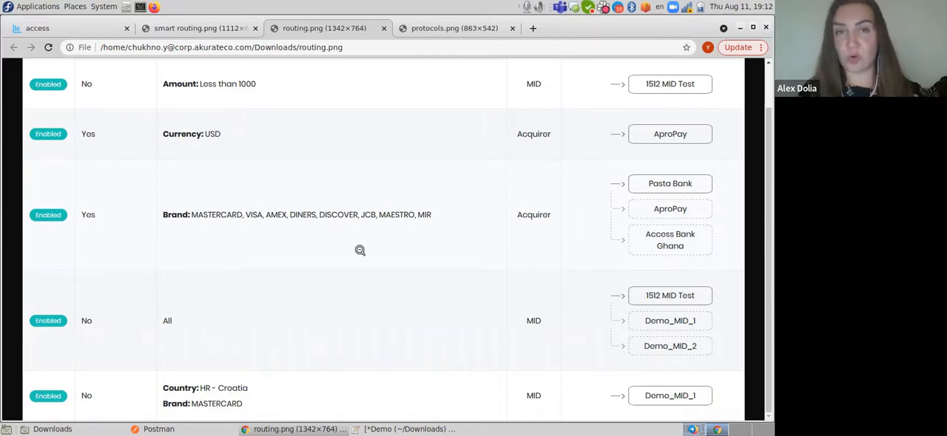
left_click(70, 28)
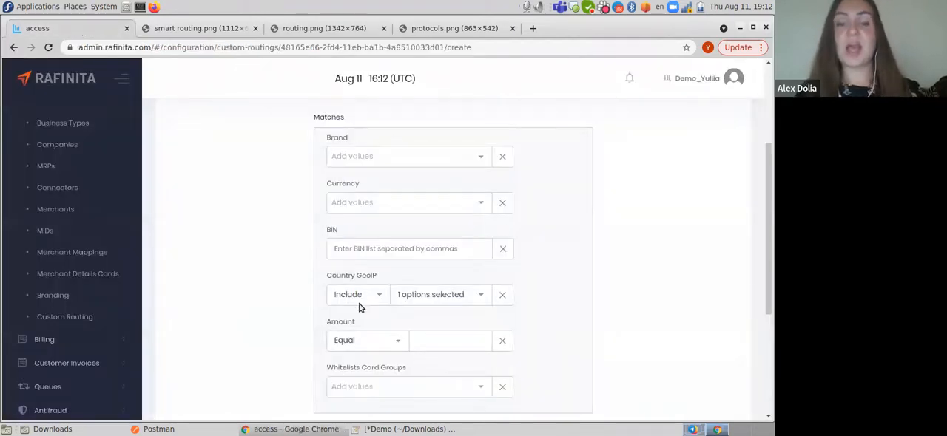
scroll(312, 279, "up", 2)
scroll(311, 279, "down", 2)
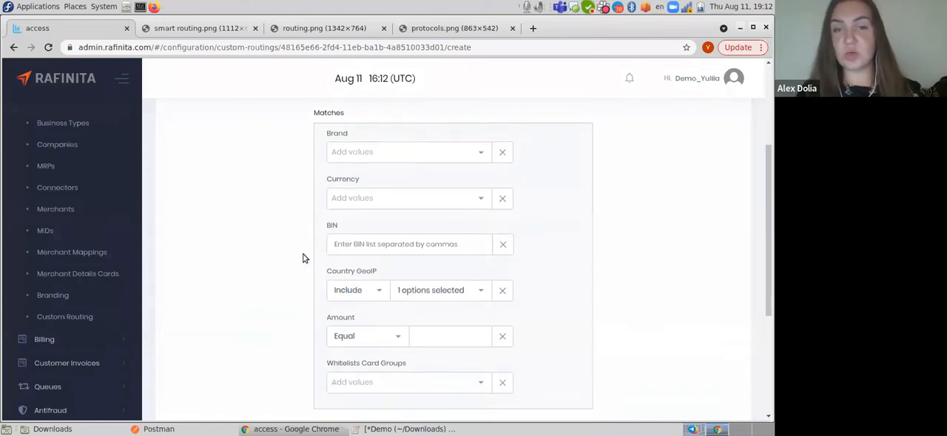
scroll(310, 285, "down", 3)
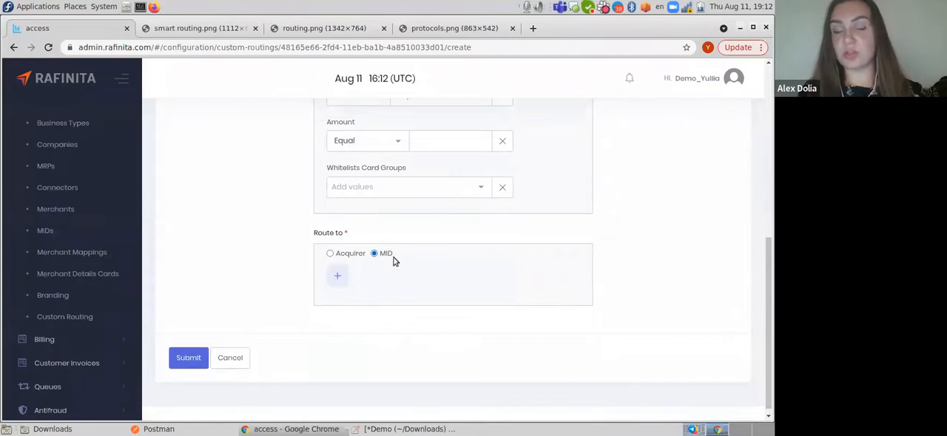
scroll(393, 258, "up", 3)
- Set the rule's Brand match to amex and its Currency match to USD
left_click(351, 156)
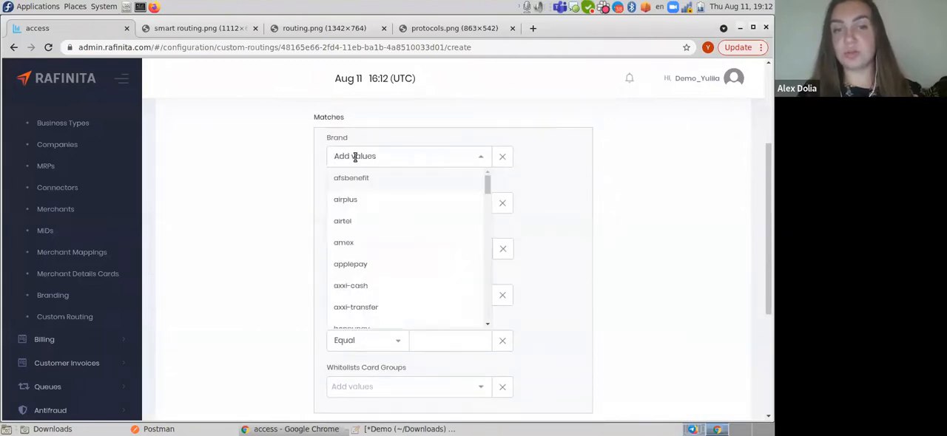
left_click(348, 248)
left_click(227, 218)
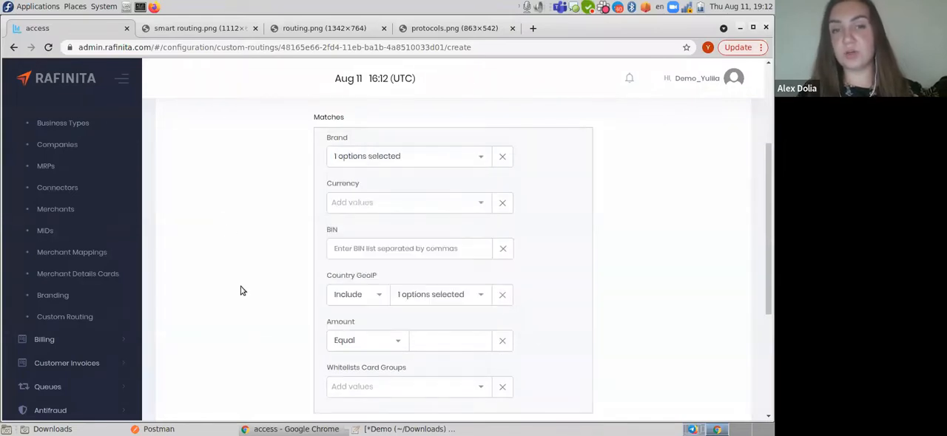
left_click(339, 205)
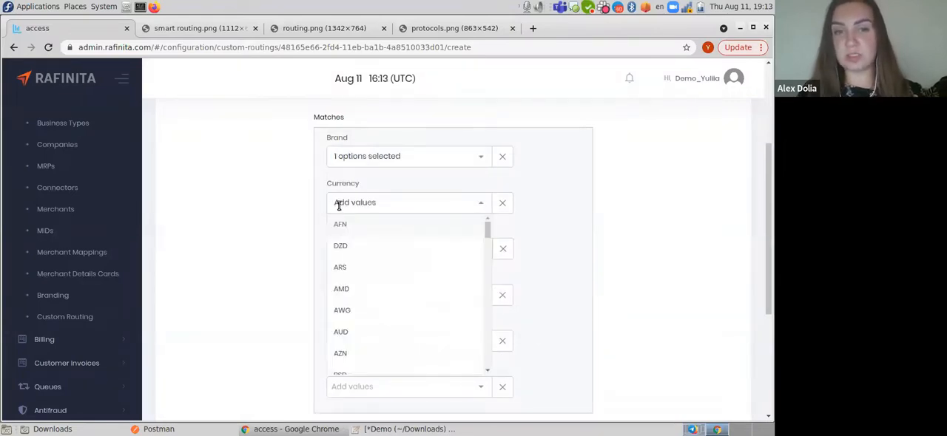
type("us")
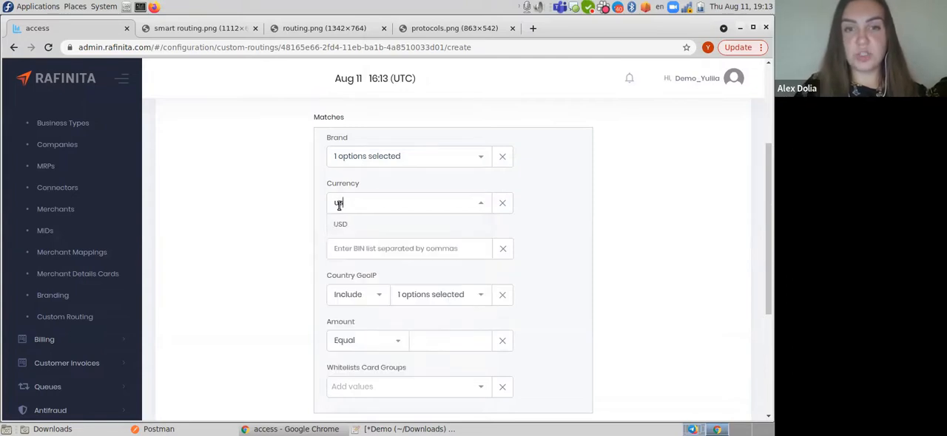
left_click(340, 223)
left_click(249, 275)
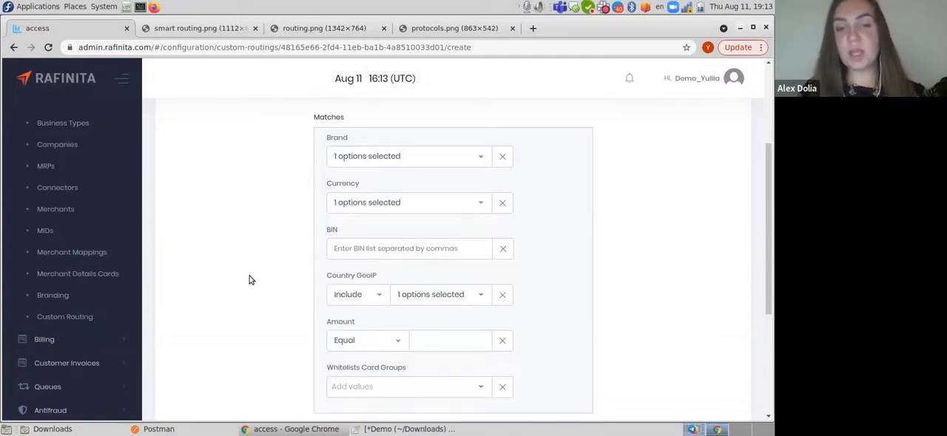
- Add a MID destination under Route to and set it to BravDec 3ds ON
scroll(264, 326, "down", 2)
left_click(336, 361)
scroll(434, 292, "down", 2)
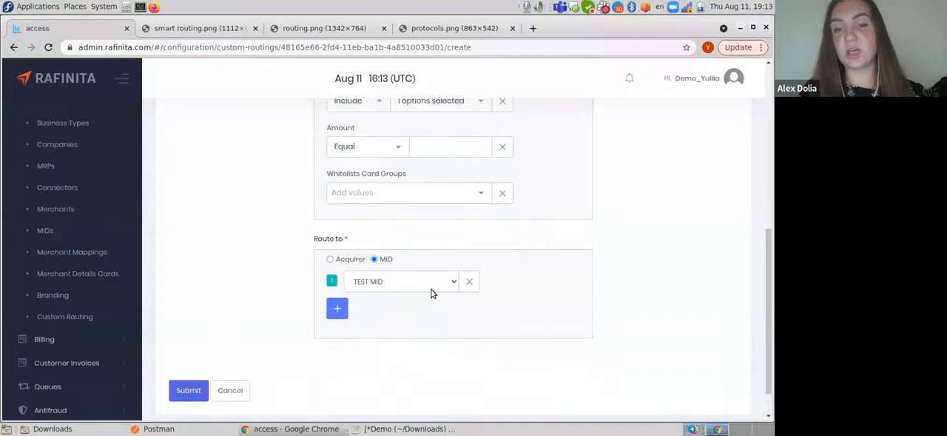
left_click(438, 281)
left_click(331, 285)
left_click(346, 282)
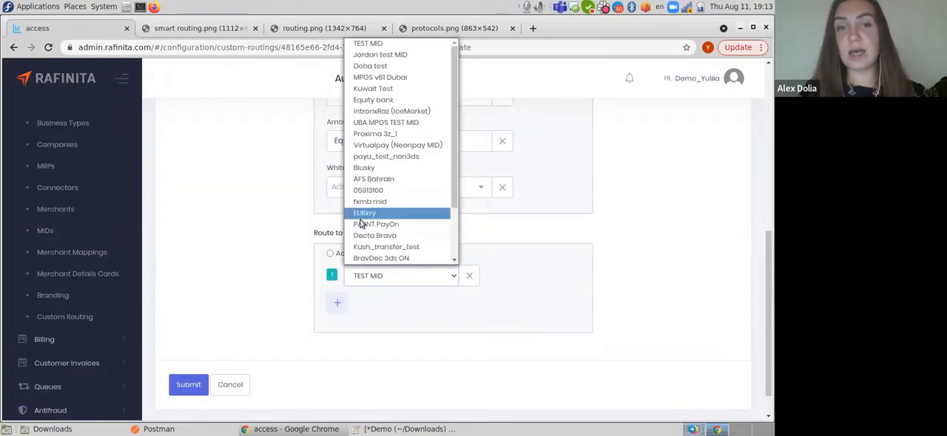
left_click(377, 45)
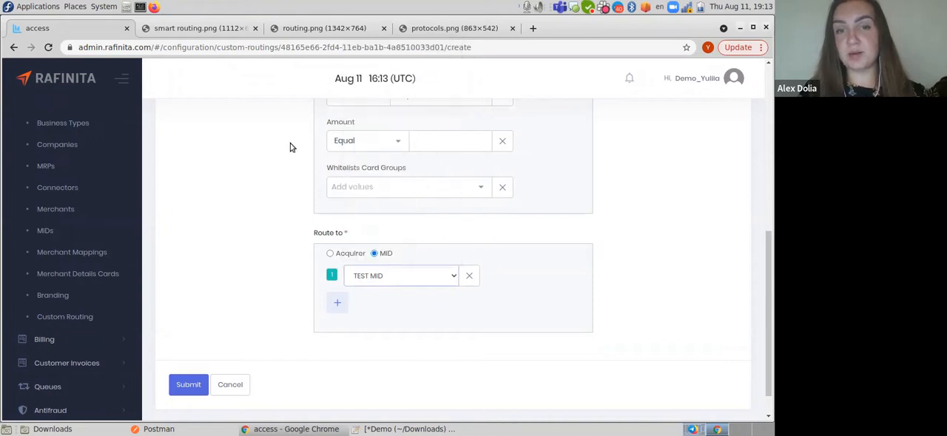
left_click(366, 284)
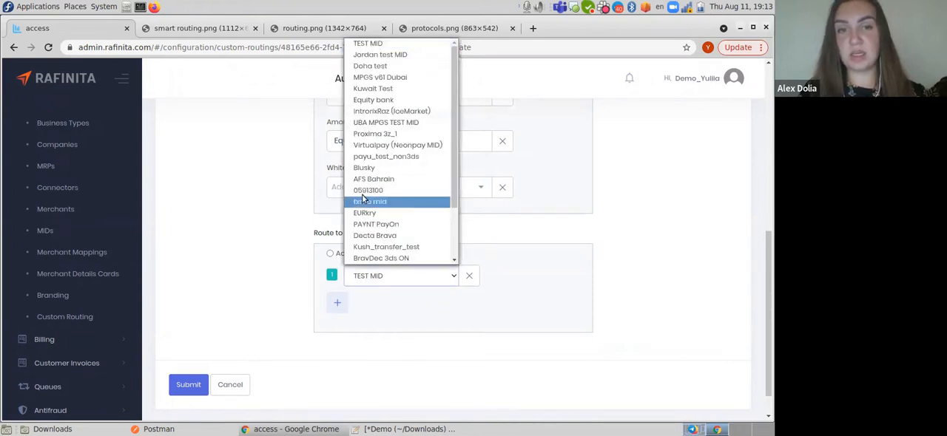
left_click(373, 259)
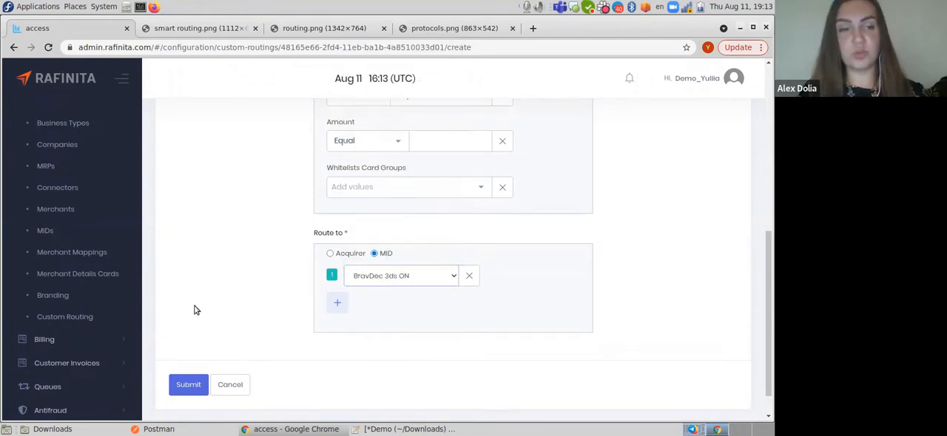
- Review the values selected for the Brand and Currency matches and the rule's remaining conditions
scroll(370, 323, "up", 5)
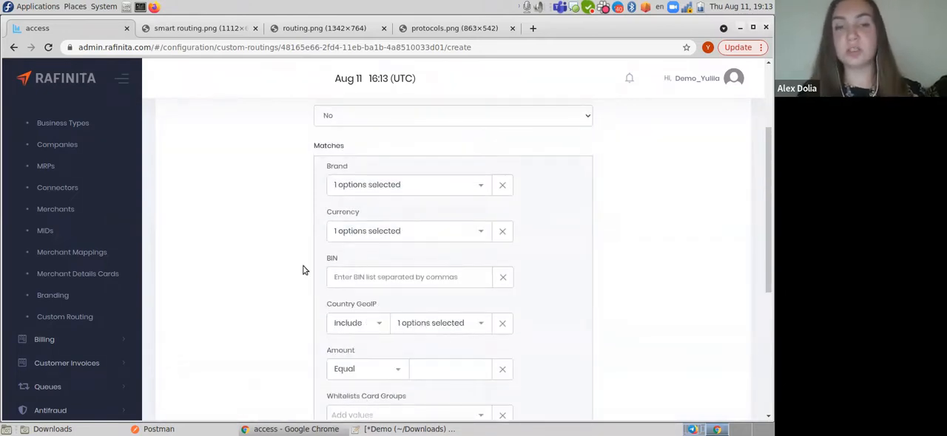
left_click(342, 186)
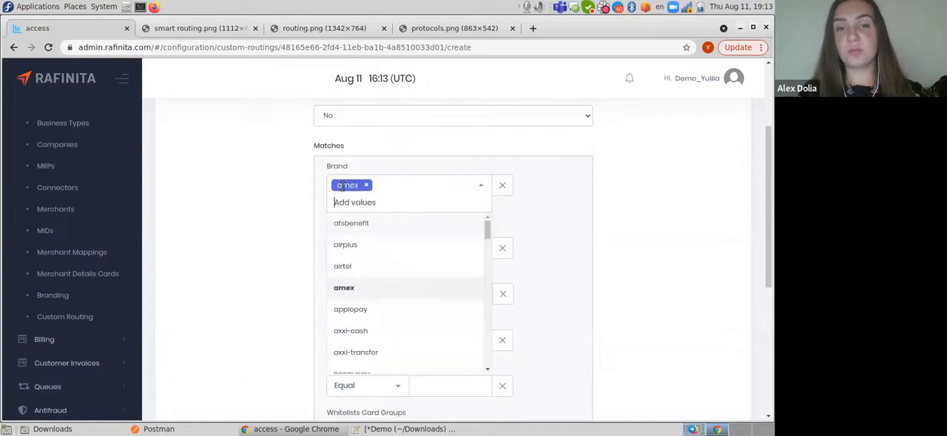
left_click(245, 220)
left_click(382, 231)
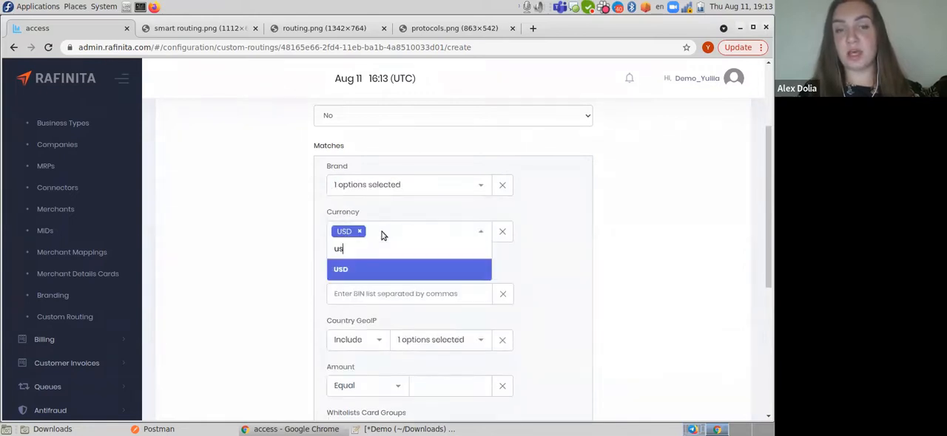
left_click(234, 265)
scroll(425, 379, "down", 3)
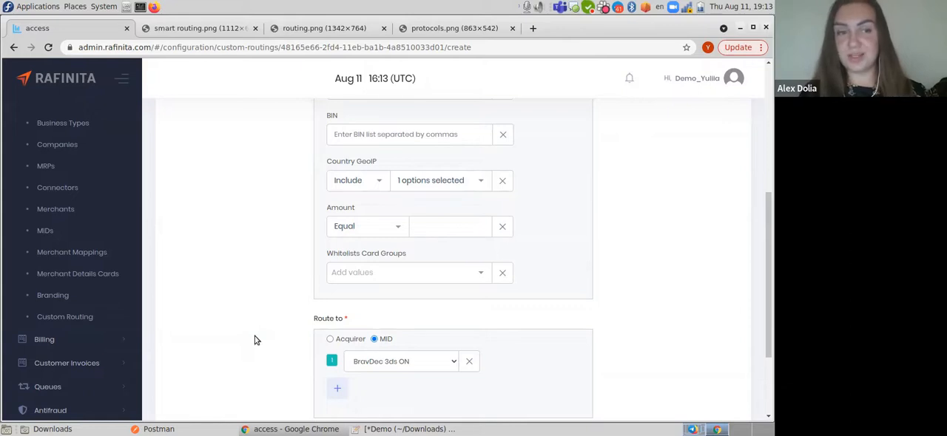
- Leave the new rule unsubmitted and examine the existing Custom Routing rules of test_merchant
left_click(70, 316)
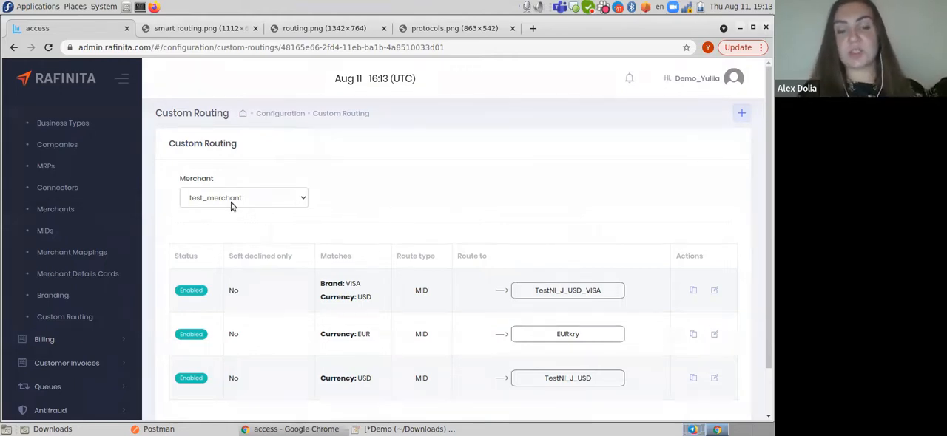
scroll(357, 250, "down", 2)
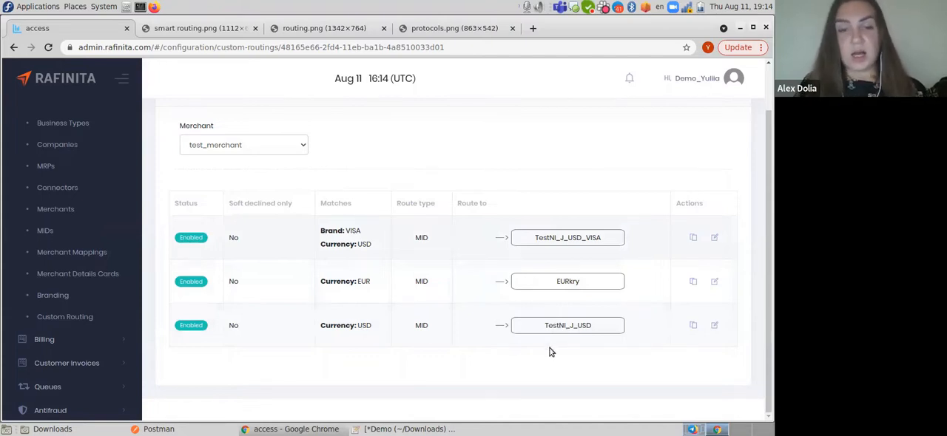
- Find test_merchant in the Merchants list and open its Generate Payment URL form
left_click(55, 209)
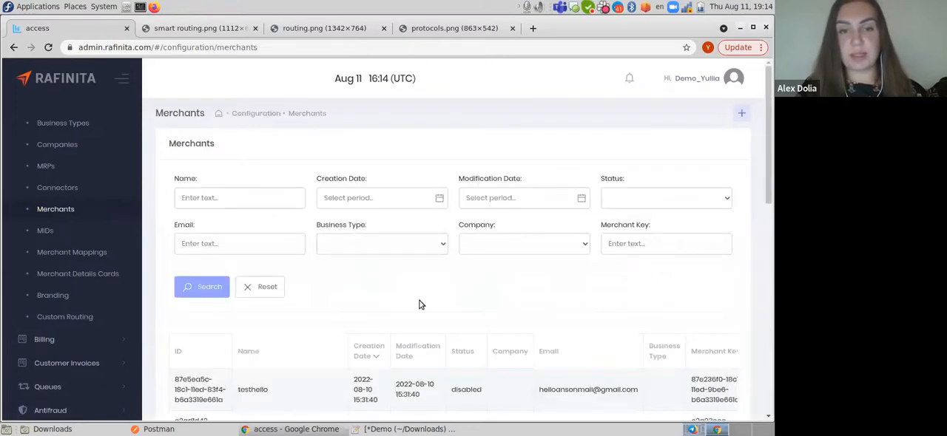
scroll(418, 304, "down", 2)
scroll(418, 304, "down", 6)
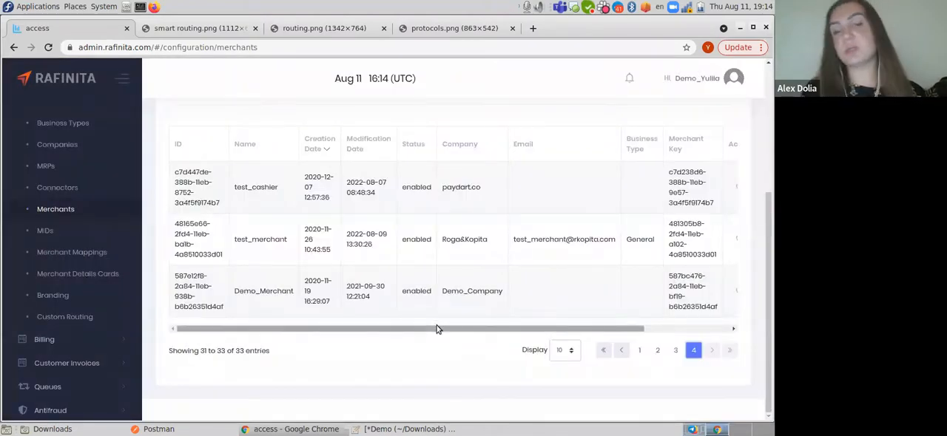
left_click_drag(436, 330, 503, 346)
left_click(701, 241)
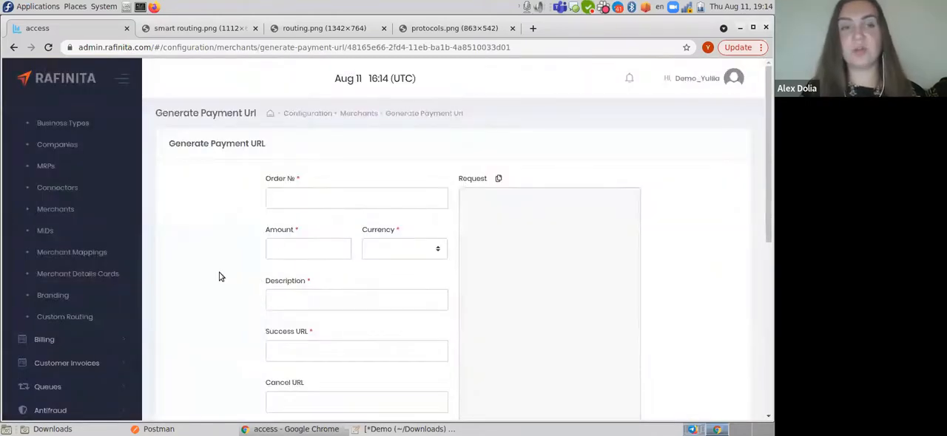
- Open Custom Routing in a separate browser tab and display the rules for test_merchant
right_click(65, 316)
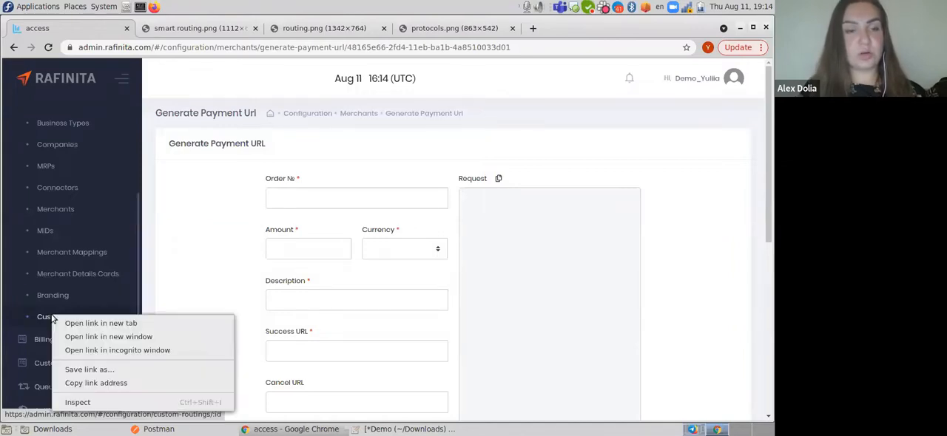
left_click(68, 322)
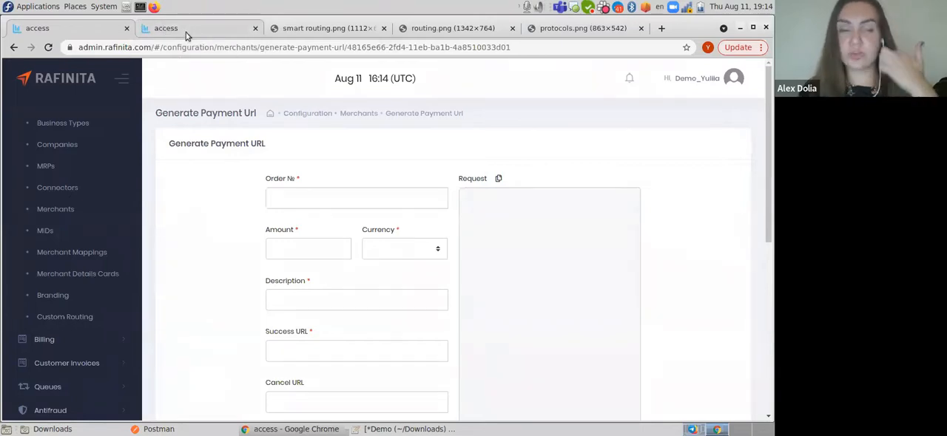
left_click(185, 32)
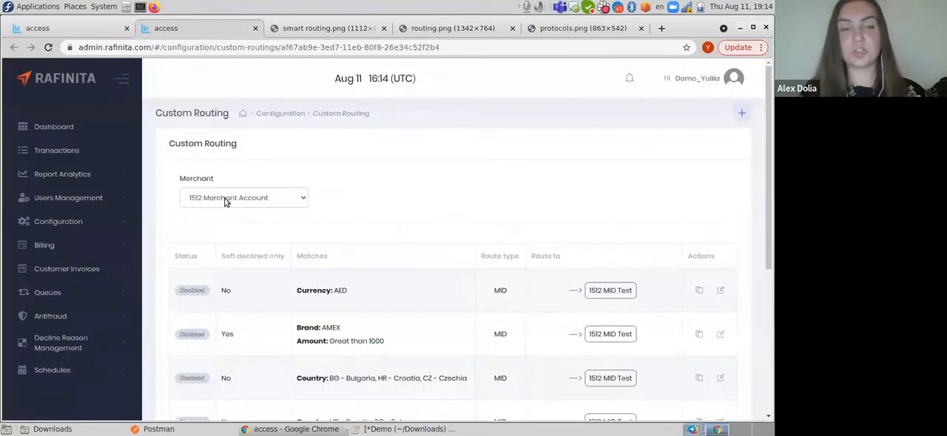
left_click(220, 199)
scroll(236, 343, "down", 3)
scroll(237, 348, "down", 2)
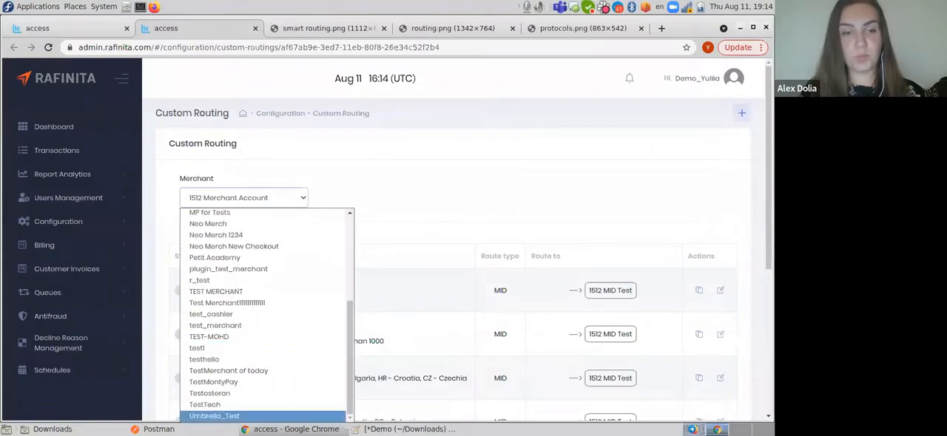
left_click(214, 329)
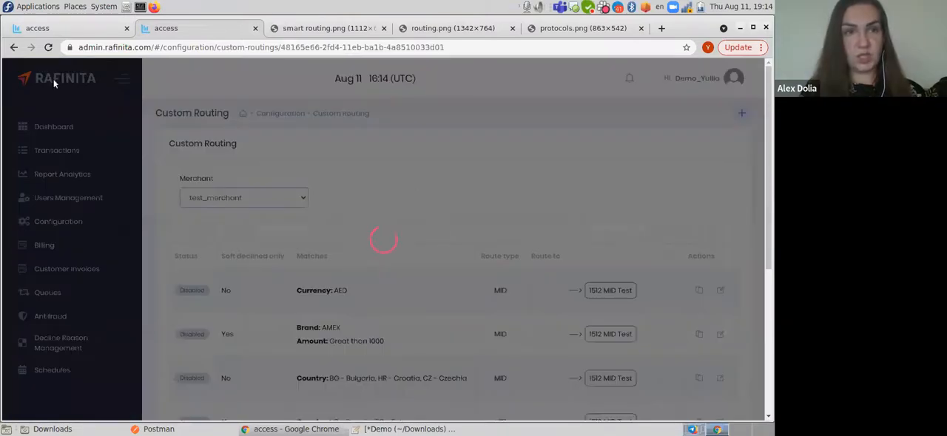
- Return to the Generate Payment URL form and fill in the order number, amount 10.00 and currency USD
left_click(82, 30)
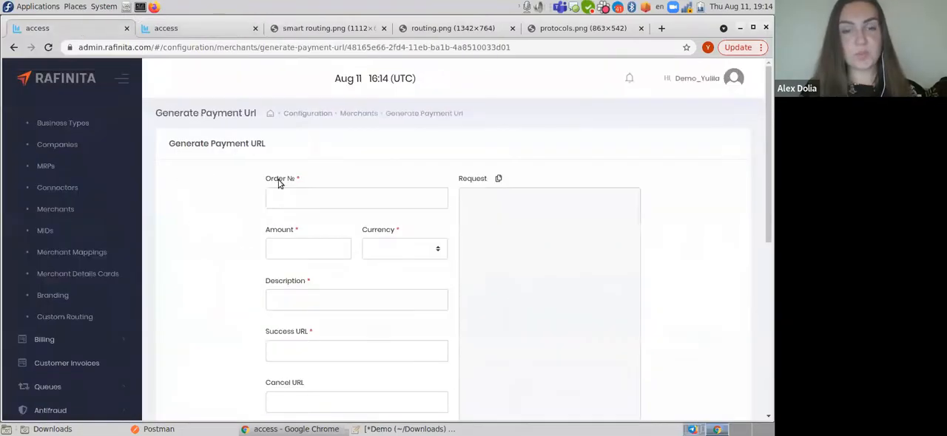
left_click(290, 201)
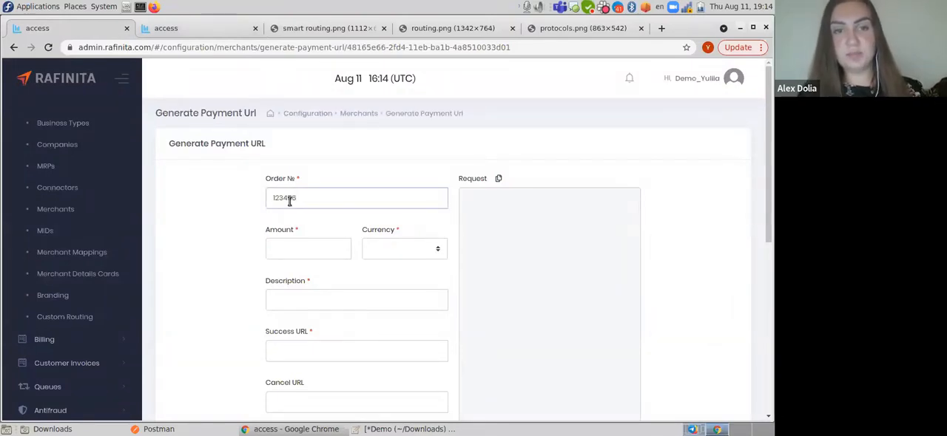
left_click(282, 251)
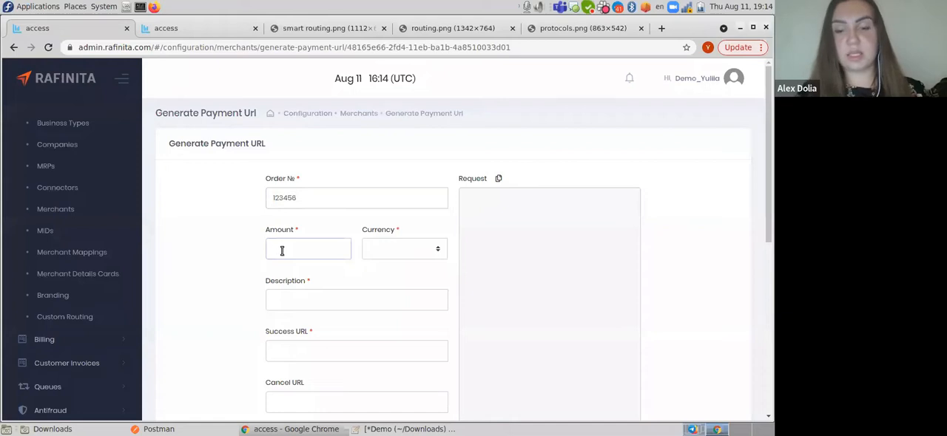
type("10.00")
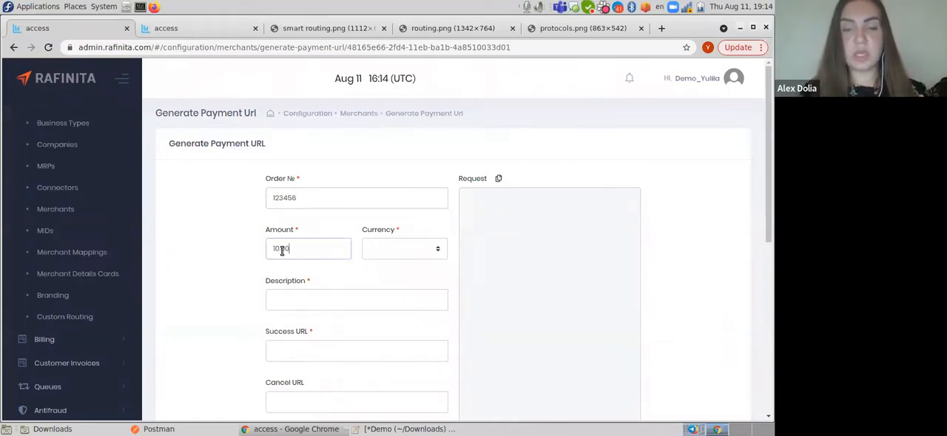
left_click(379, 249)
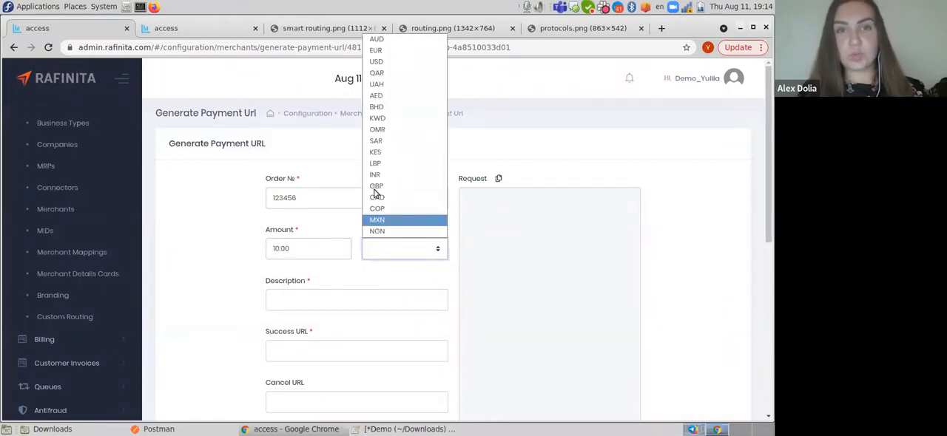
left_click(376, 62)
- Enter "product" as the payment description
left_click(360, 302)
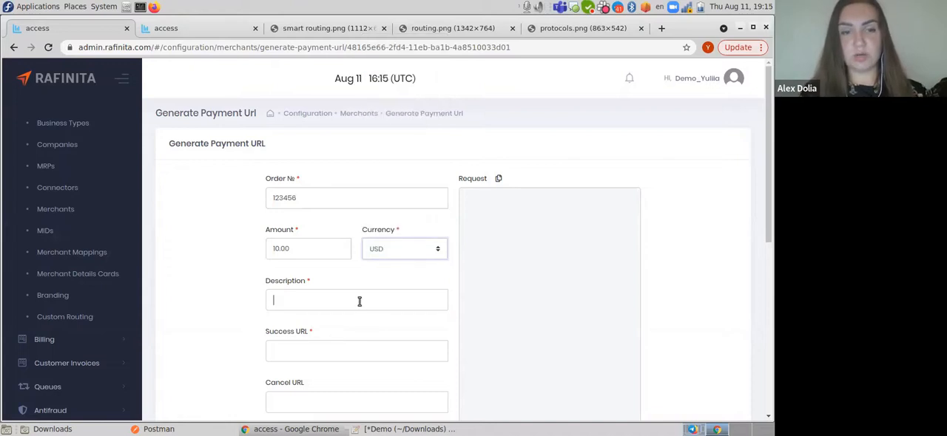
type("prosuct")
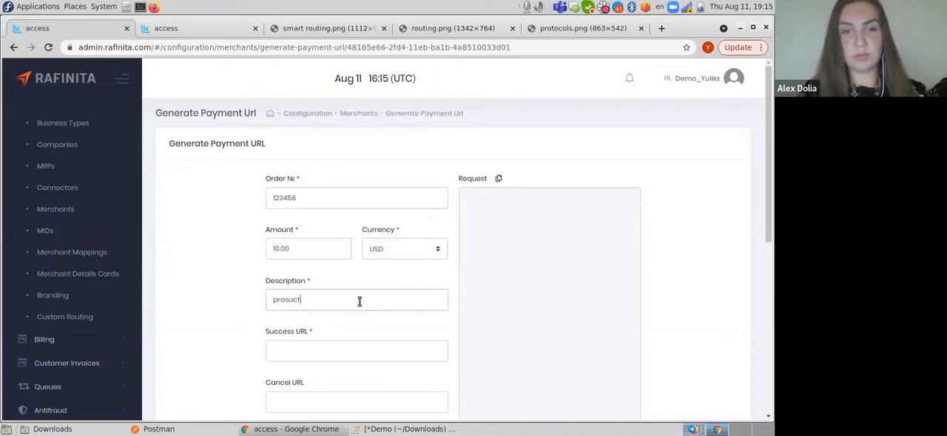
type("duc")
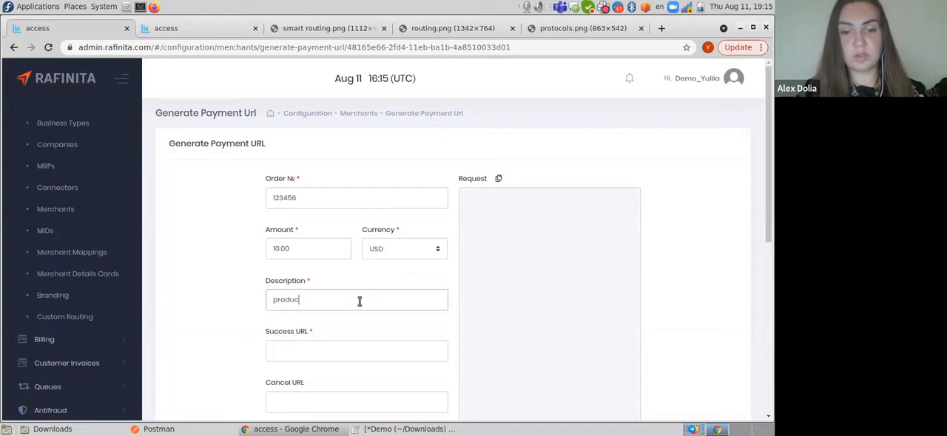
left_click(370, 429)
left_click_drag(125, 162, 13, 162)
left_click(118, 154)
left_click_drag(119, 155, 5, 155)
key("ctrl+c")
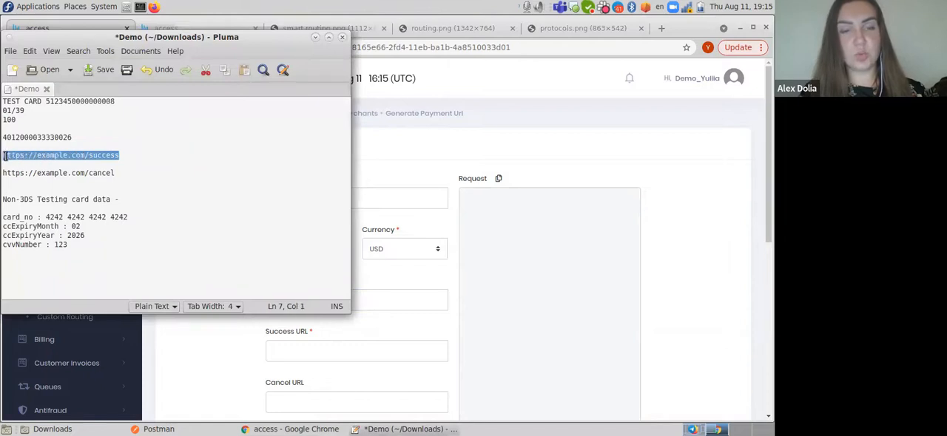
left_click(316, 37)
left_click(282, 353)
key("ctrl+v")
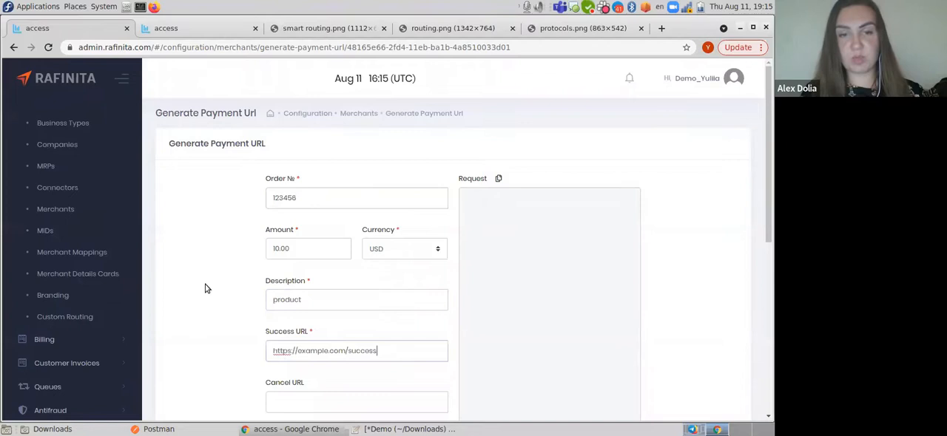
- Enter the customer's full name, leave the Cancel URL empty, and generate the payment URL
scroll(212, 298, "down", 3)
left_click(289, 338)
type("Jon")
key("BackSpace")
key("BackSpace")
type("on Doe")
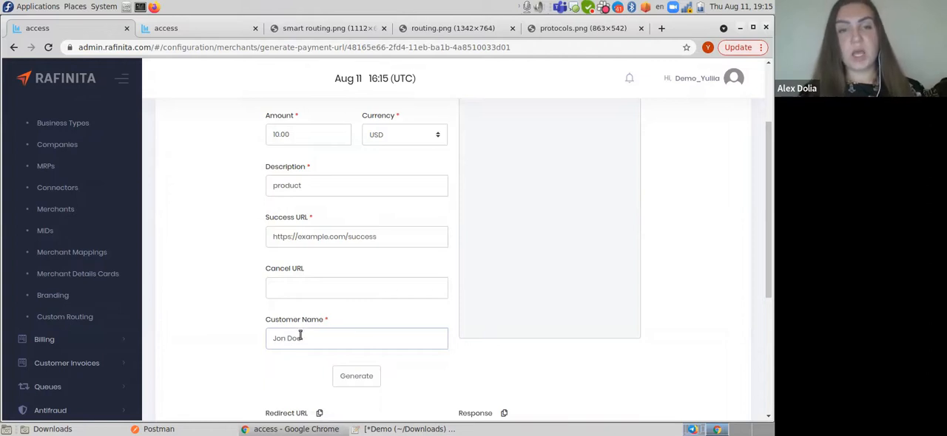
scroll(567, 269, "up", 3)
scroll(318, 362, "down", 3)
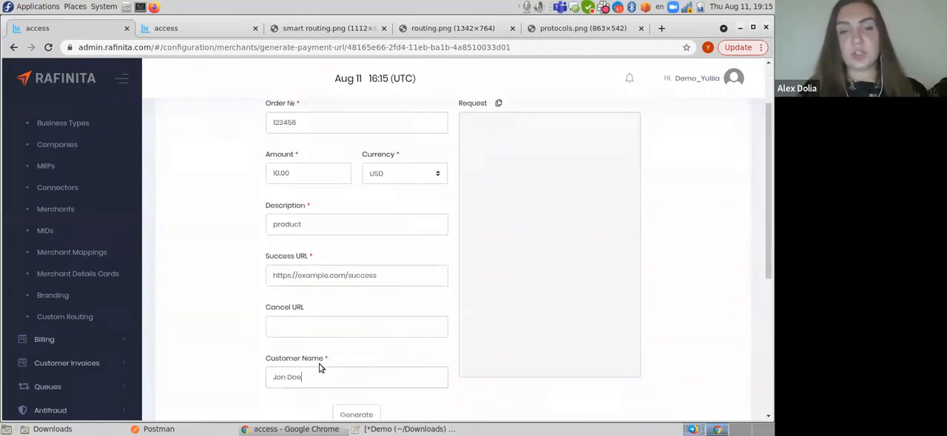
left_click(345, 349)
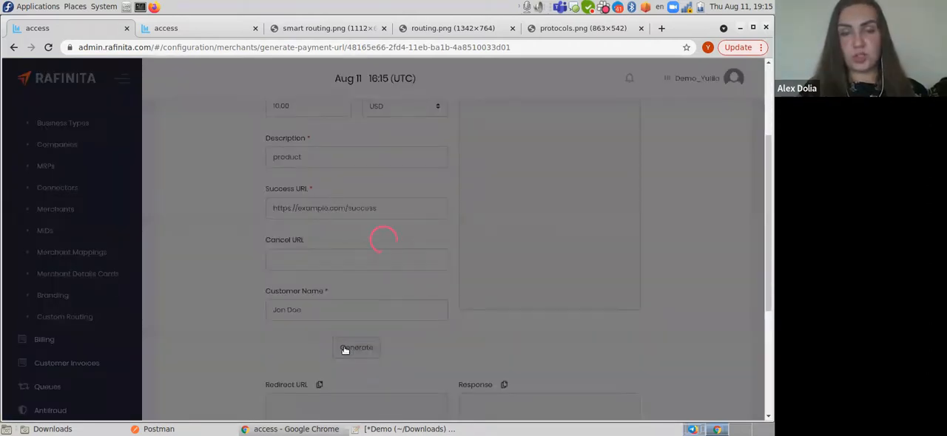
- Copy the generated redirect URL and open it in a new browser tab
scroll(325, 372, "down", 1)
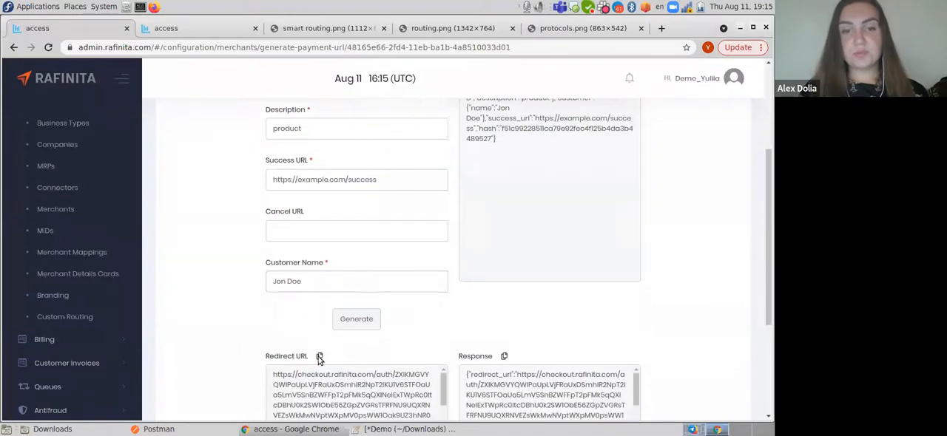
left_click(318, 355)
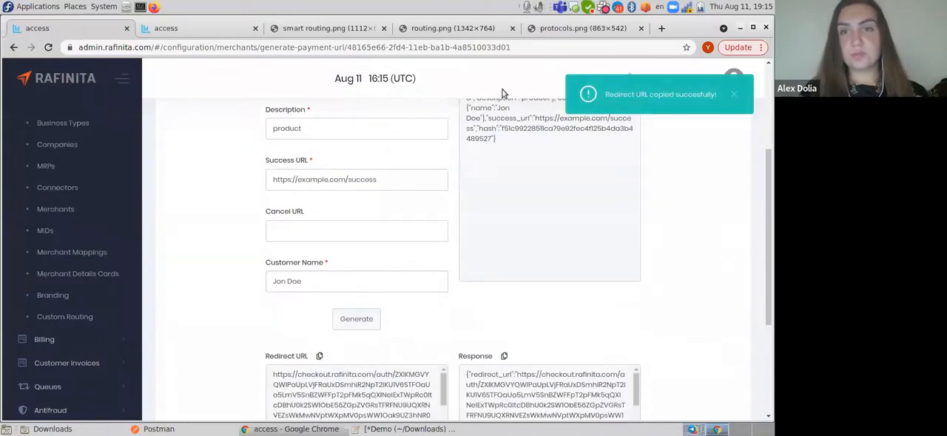
left_click(661, 29)
key("ctrl+v")
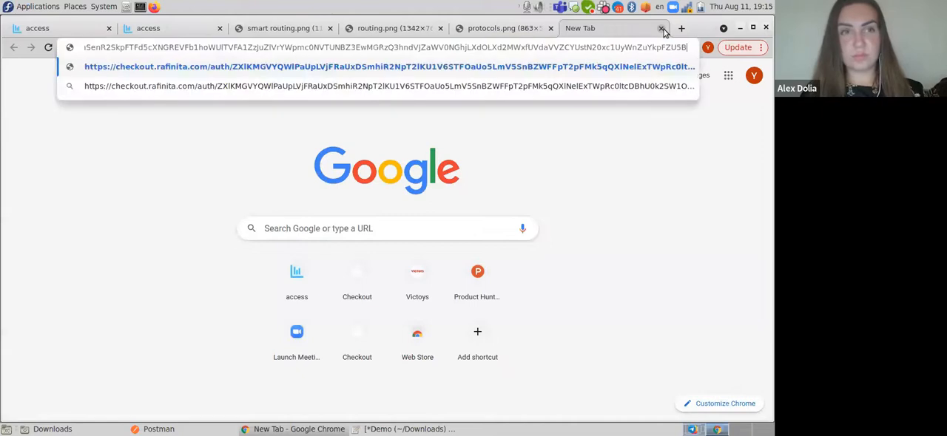
key("Return")
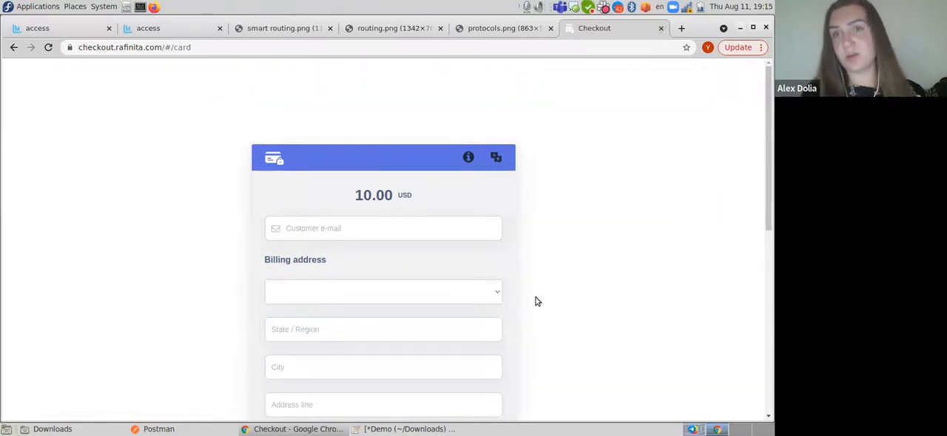
- Review the order details in the Generate Payment URL form and go back to the Checkout page
left_click(46, 29)
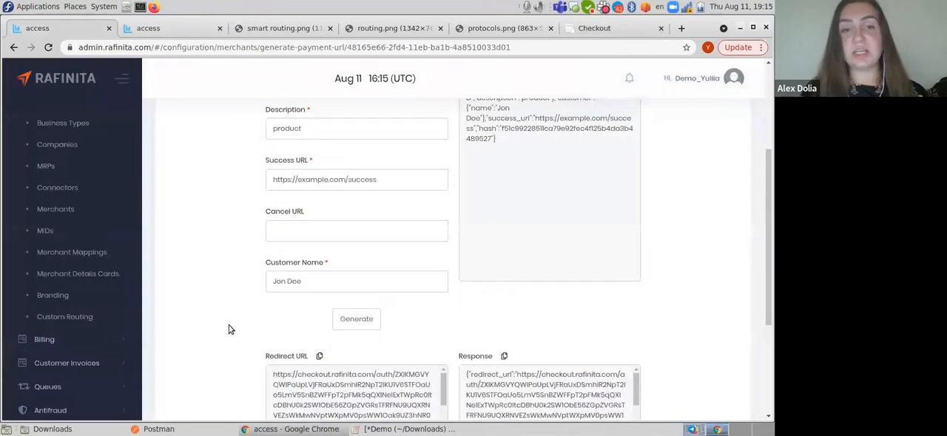
scroll(229, 327, "up", 2)
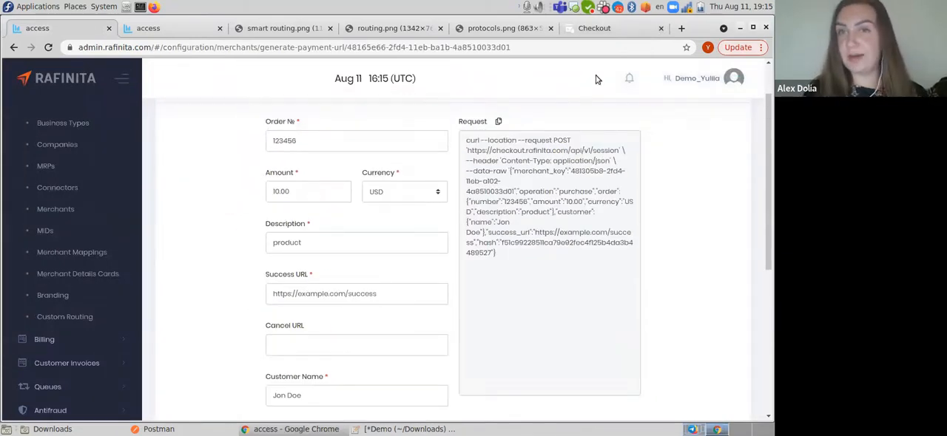
left_click(598, 29)
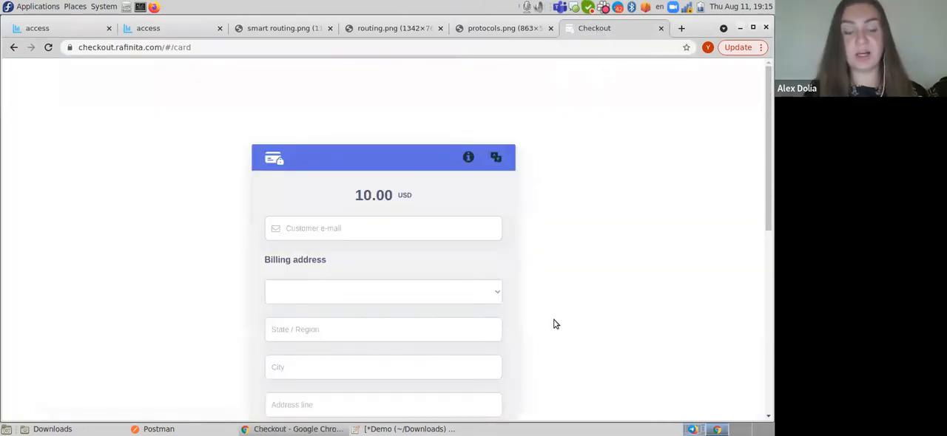
- Fill in the customer's e-mail on the Checkout page and choose Albania as the billing country
scroll(368, 281, "down", 4)
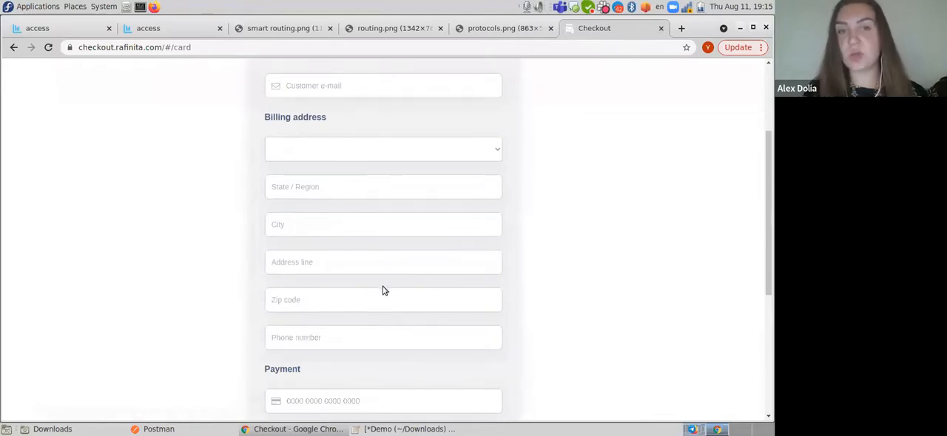
left_click(365, 86)
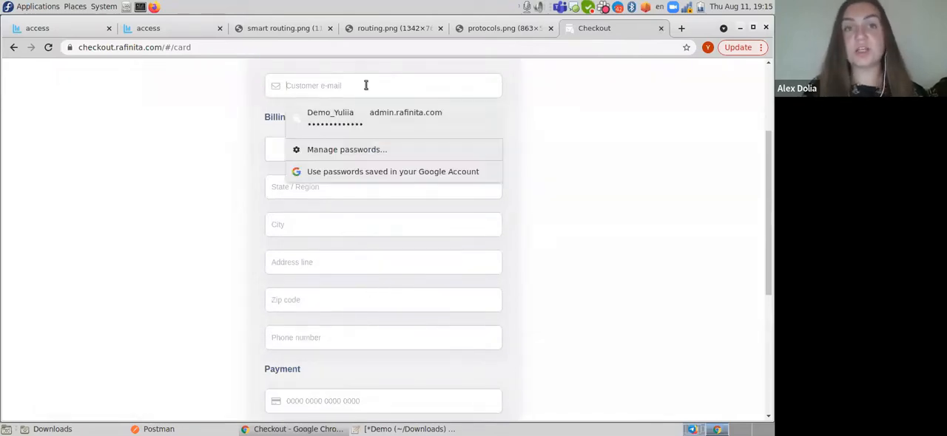
type("test@merchant.com")
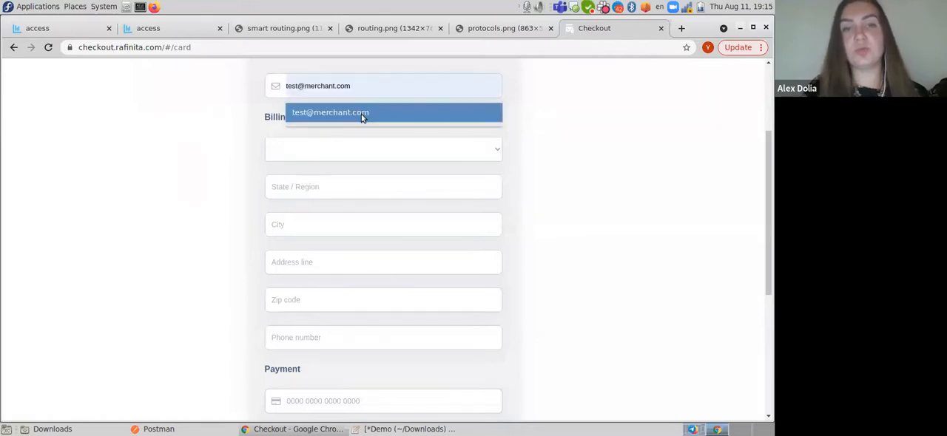
left_click(362, 115)
left_click(335, 152)
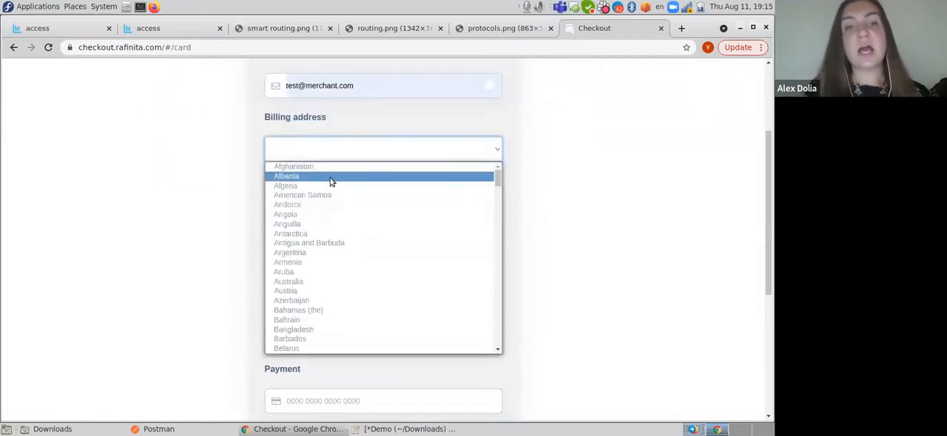
left_click(330, 180)
- Fill in the billing address's state, city, address line and zip code from the saved suggestions
left_click(304, 185)
left_click(304, 213)
left_click(305, 224)
left_click(309, 255)
left_click(310, 265)
left_click(309, 287)
left_click(306, 300)
left_click(303, 325)
- Enter the customer's phone number in the billing details
left_click(302, 336)
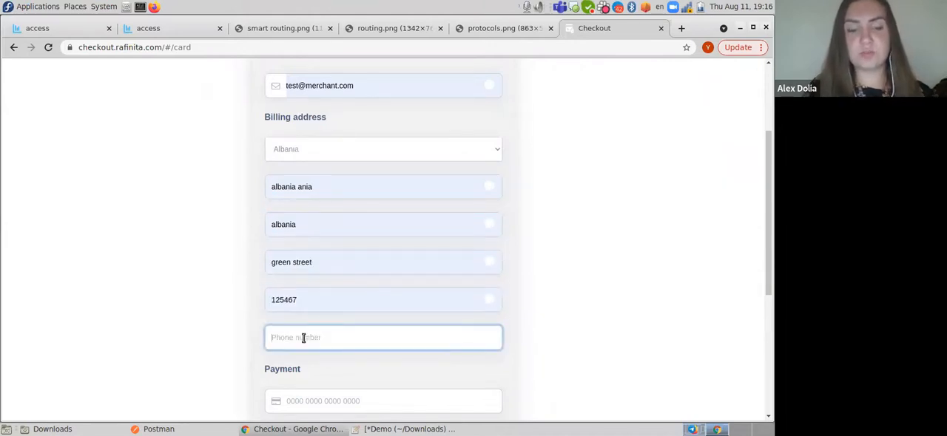
type("32666666666666666")
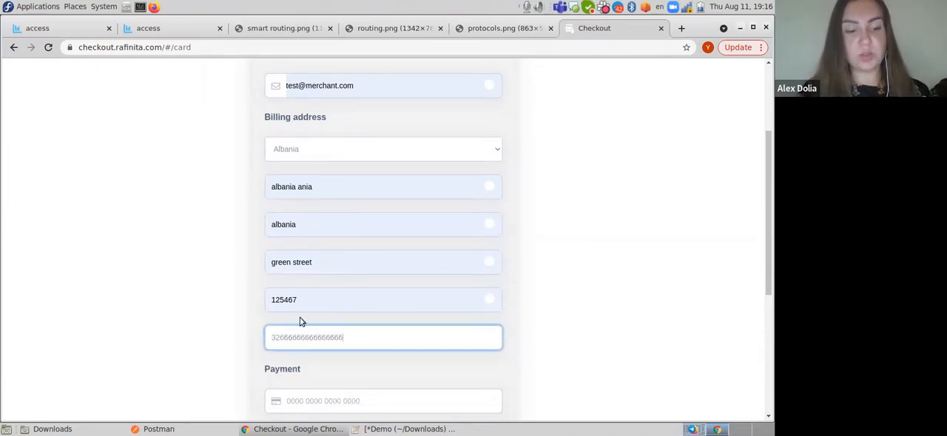
- Copy the first test card number from the Demo notes in Pluma into the checkout's card number field
key("alt+Tab")
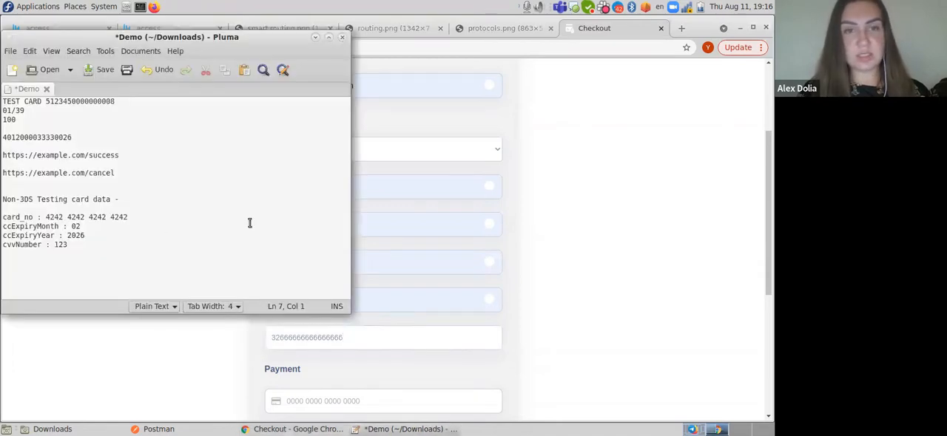
scroll(543, 237, "up", 2)
scroll(543, 236, "down", 3)
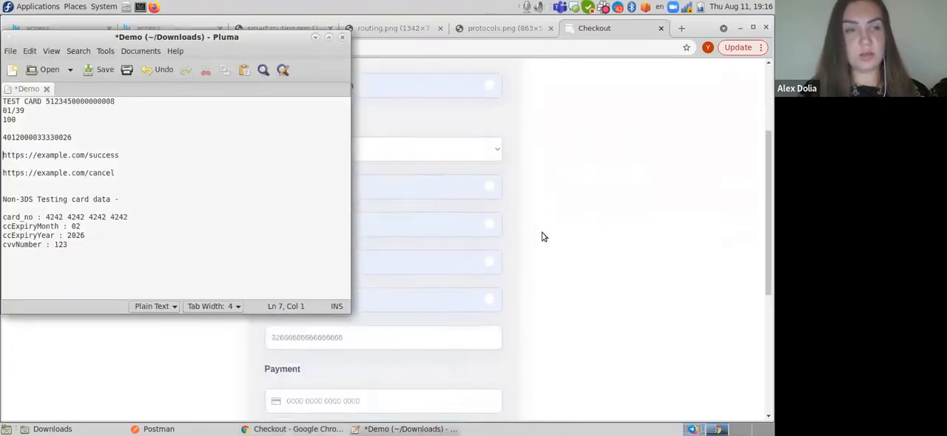
double_click(90, 99)
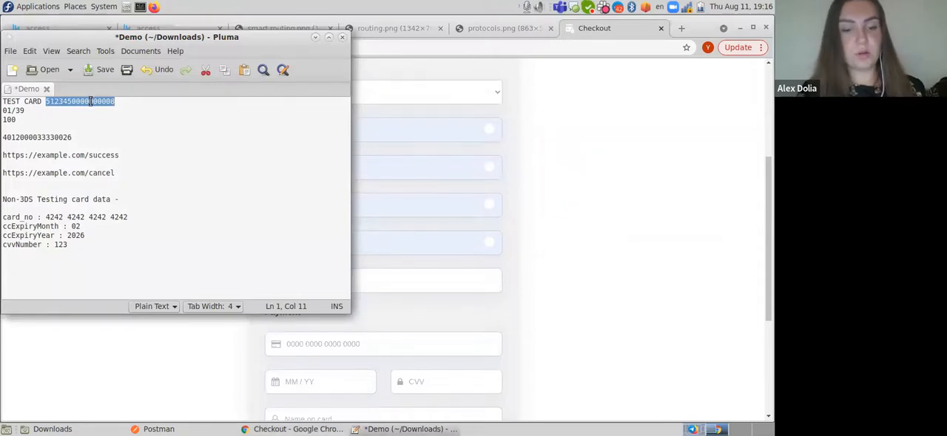
left_click(322, 346)
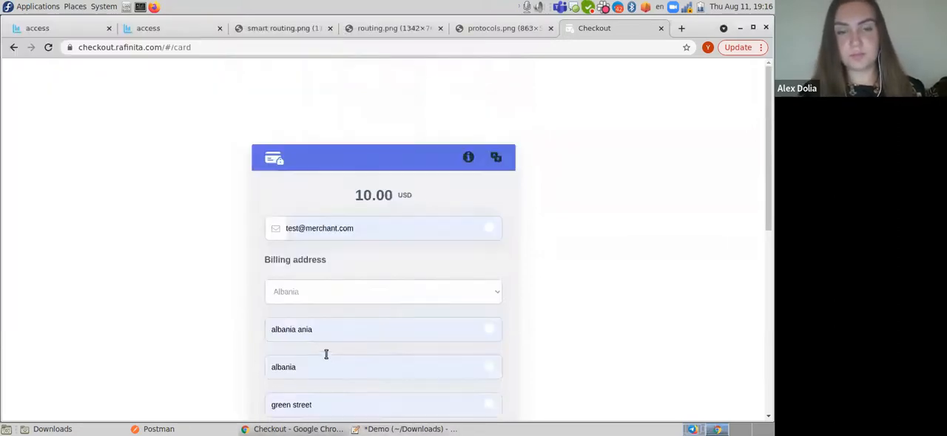
scroll(323, 352, "down", 2)
left_click(287, 230)
key("ctrl+v")
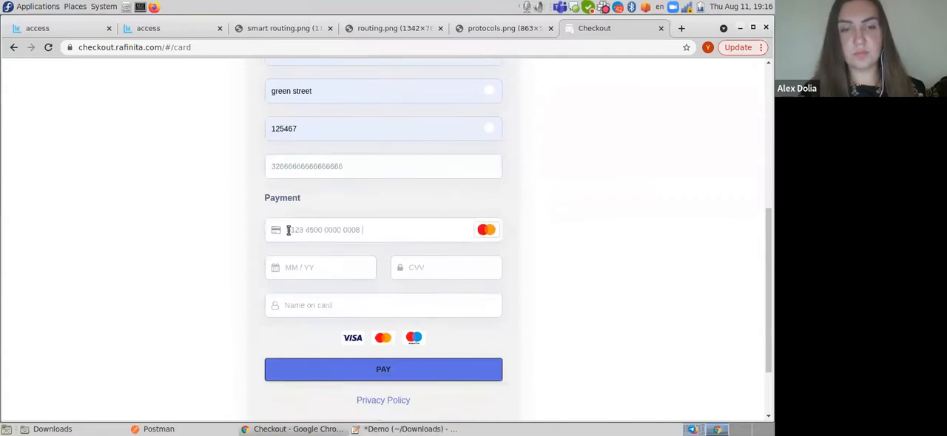
- Look up the test card's expiry date and CVV in the Demo notes in Pluma and enter both in the checkout's payment details
left_click(407, 429)
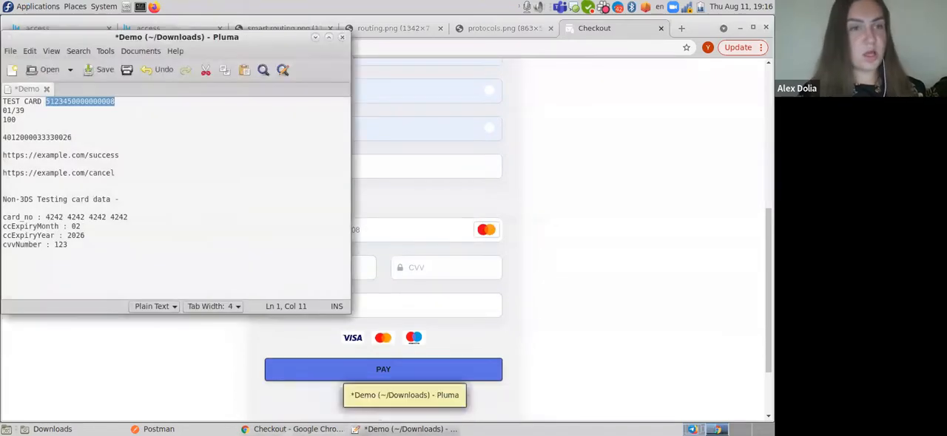
left_click(407, 429)
scroll(350, 343, "down", 5)
left_click(291, 265)
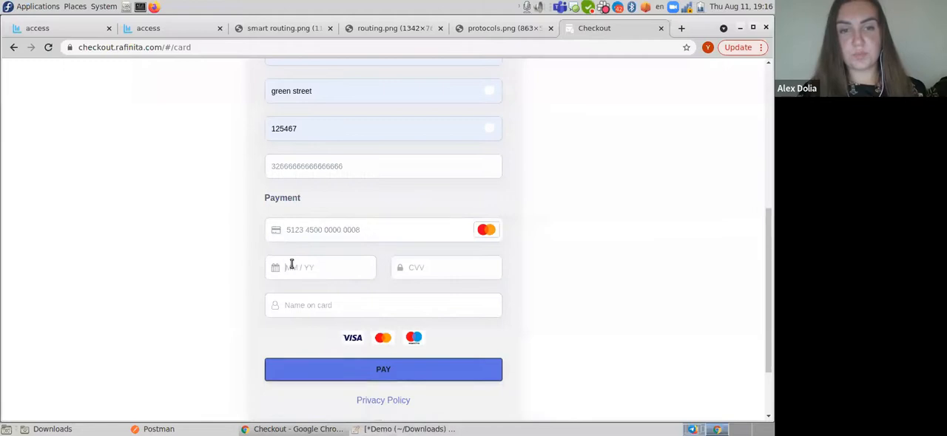
type("0535")
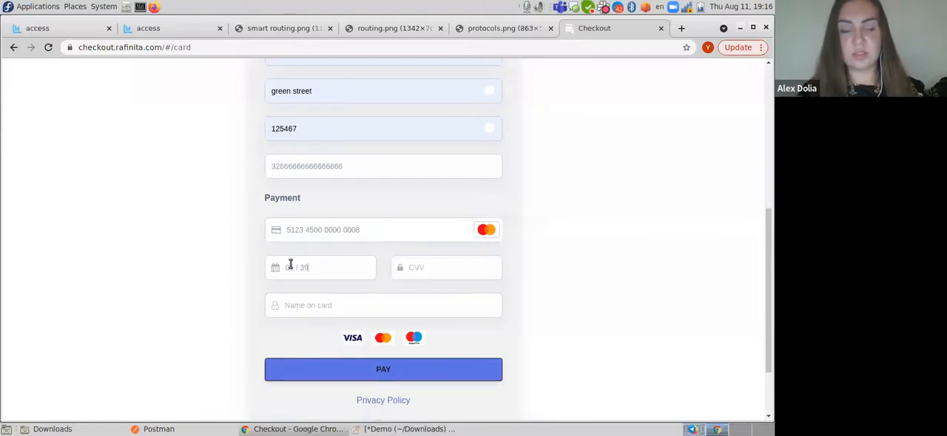
left_click(455, 268)
type("12")
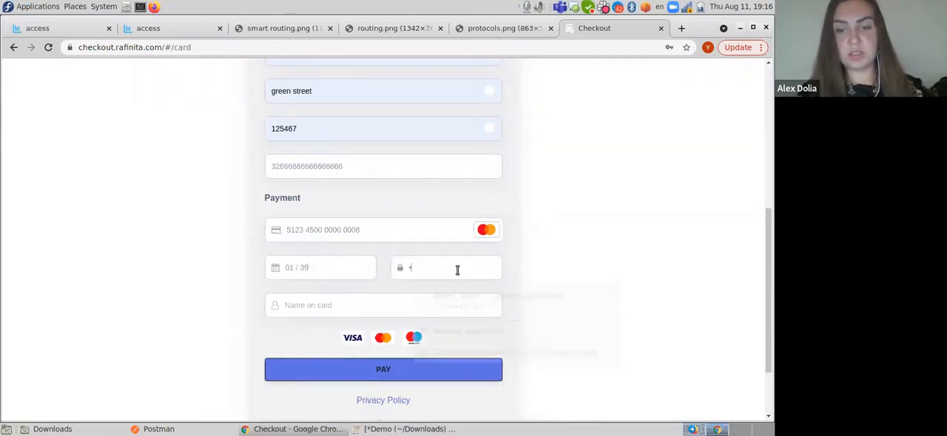
type("3")
- Fill in the cardholder's name from the first saved suggestion in the checkout's payment details
left_click(390, 307)
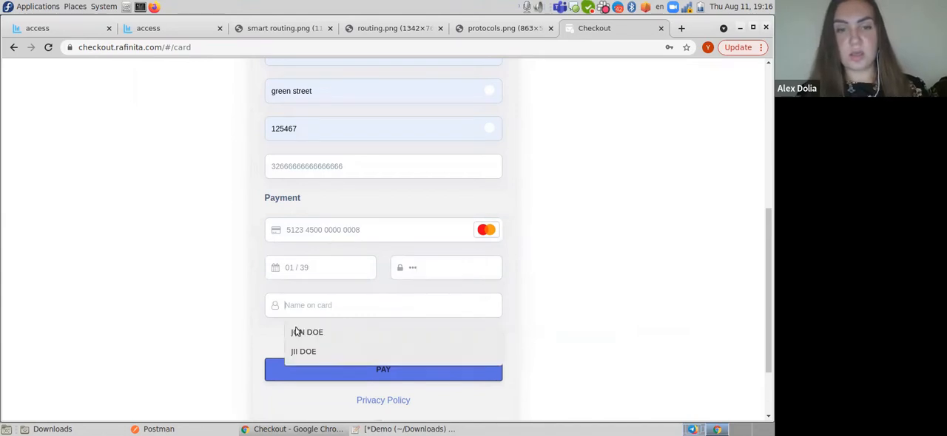
left_click(292, 331)
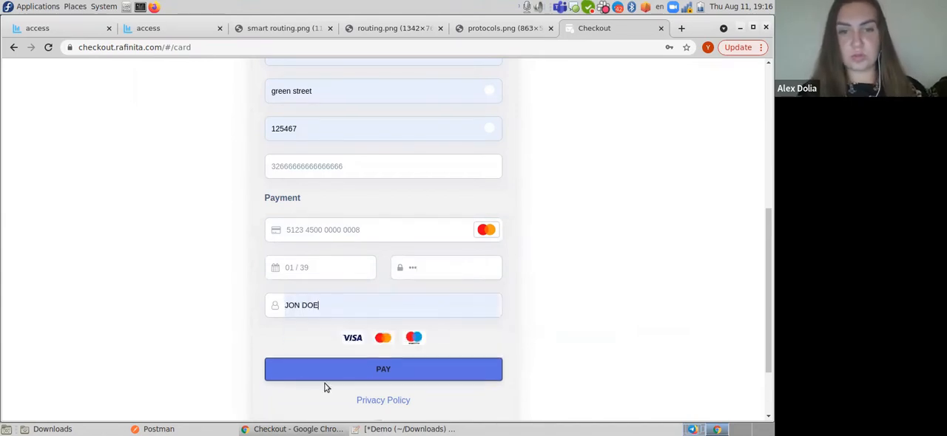
scroll(342, 316, "up", 4)
scroll(342, 318, "down", 5)
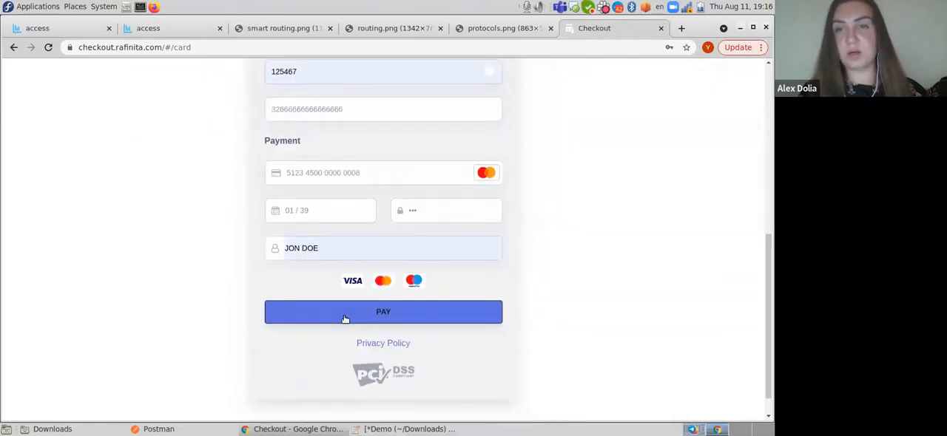
- Submit the 10.00 USD payment and complete the 3DS emulation with the (Y) Authentication/Account Verification Successful result
left_click(344, 318)
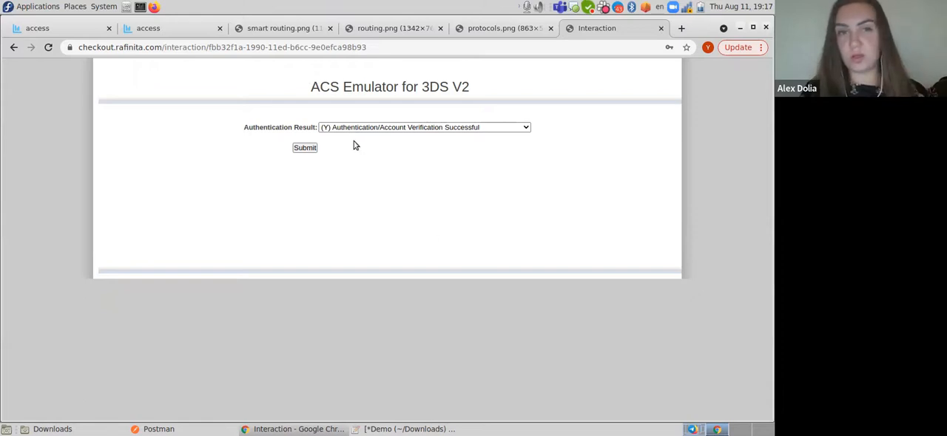
left_click(305, 148)
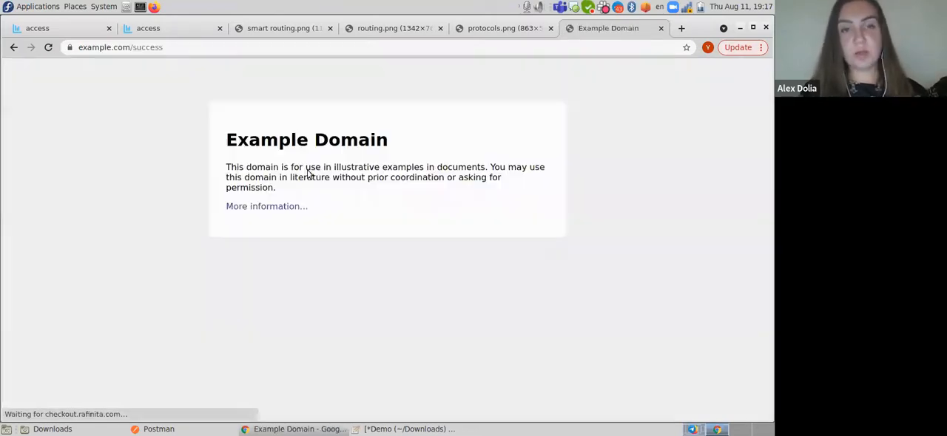
left_click(172, 48)
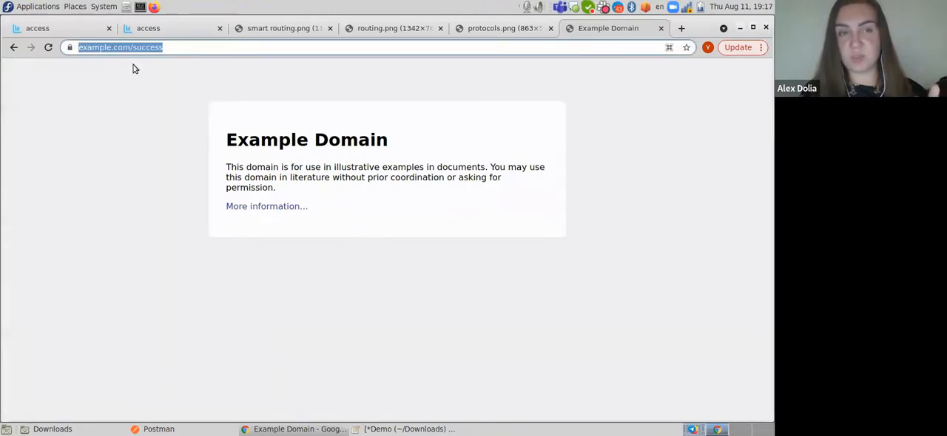
- Open the Rafinita Transactions list in a new browser tab from the Custom Routing page
left_click(68, 29)
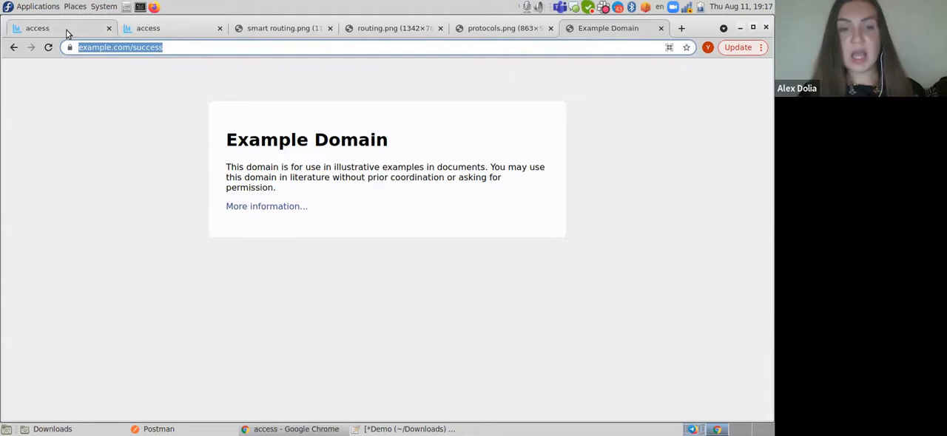
left_click(133, 31)
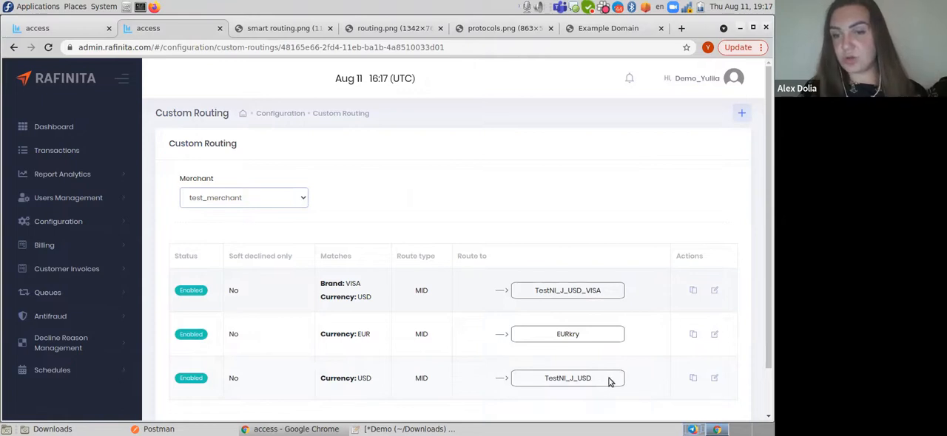
right_click(85, 150)
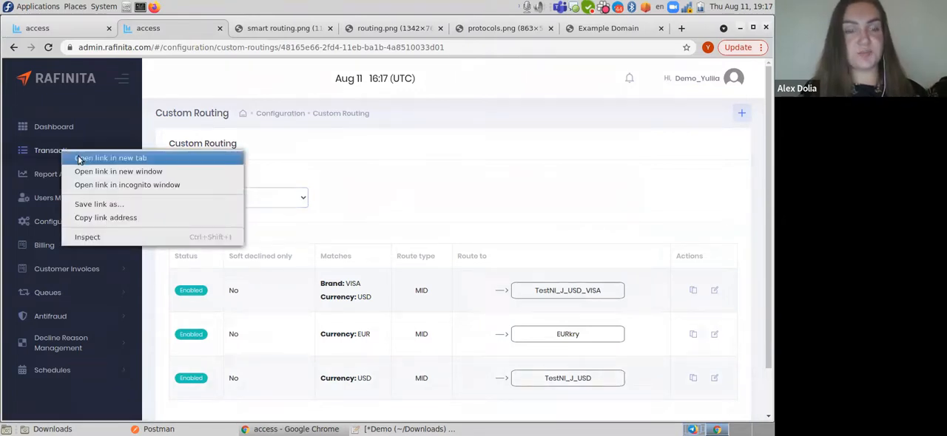
left_click(82, 156)
left_click(238, 30)
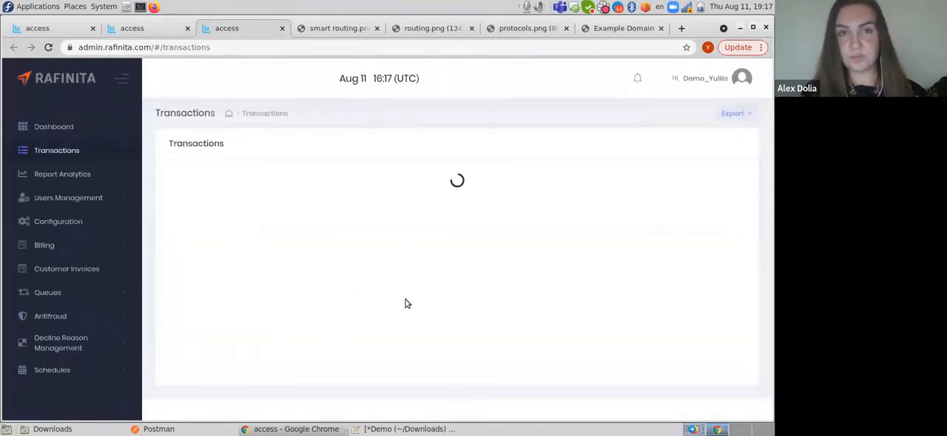
scroll(407, 302, "down", 3)
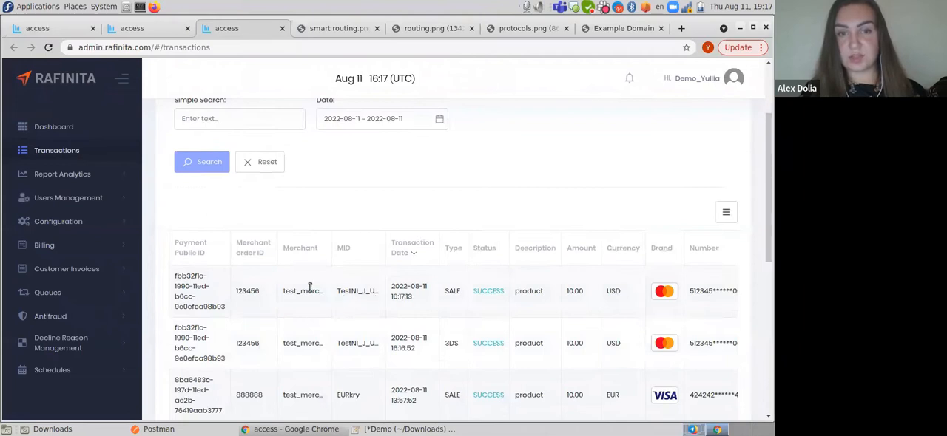
- Compare the newest transaction's merchant order ID with the order number on the payment URL form
left_click_drag(236, 289, 265, 296)
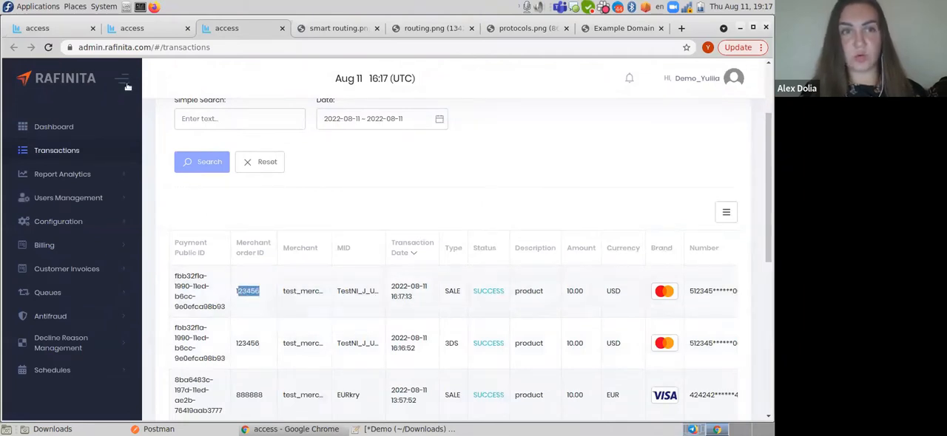
left_click(53, 29)
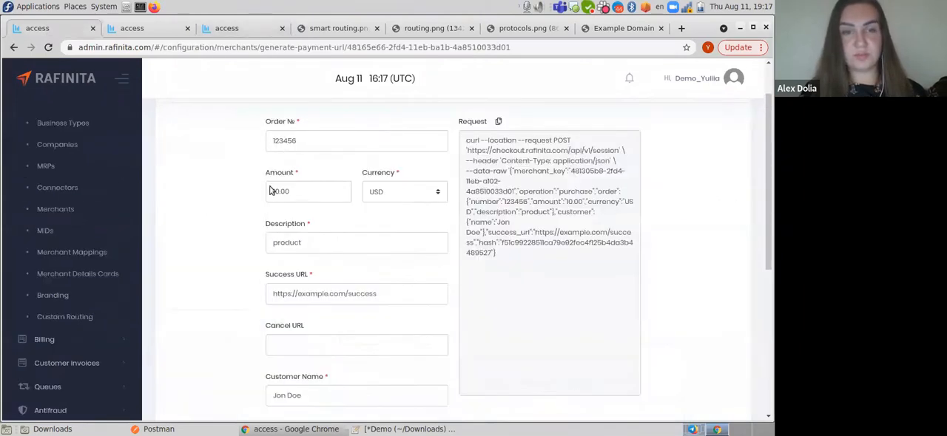
left_click(237, 29)
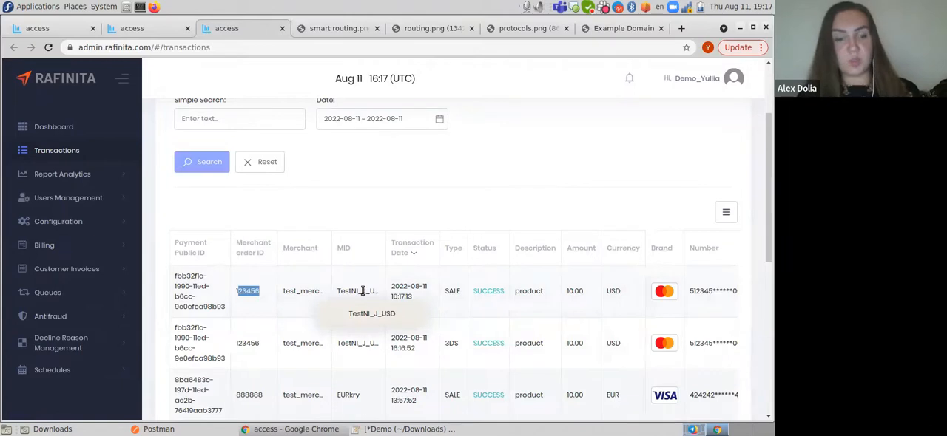
- Open the details of the newest test_merchant transaction and check its payment status
key("ctrl+minus")
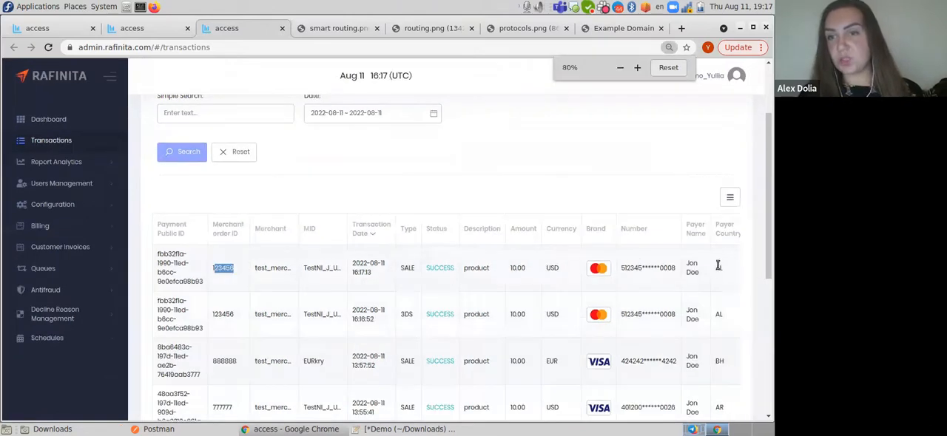
left_click(733, 210)
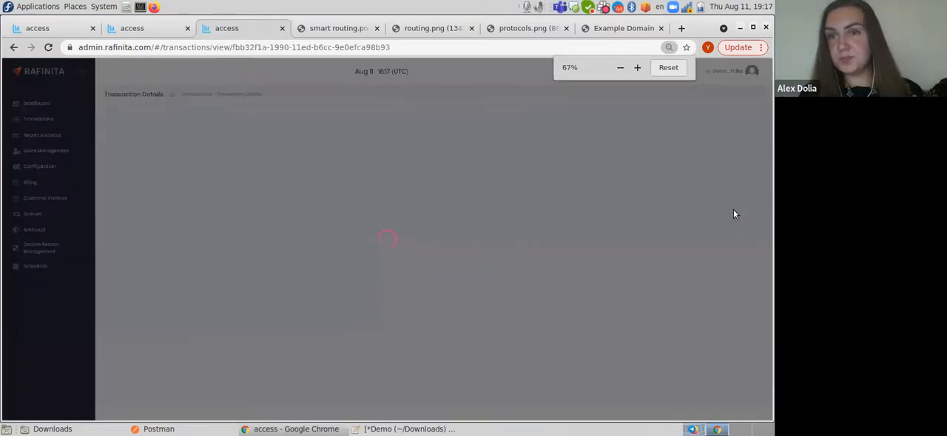
key("ctrl+0")
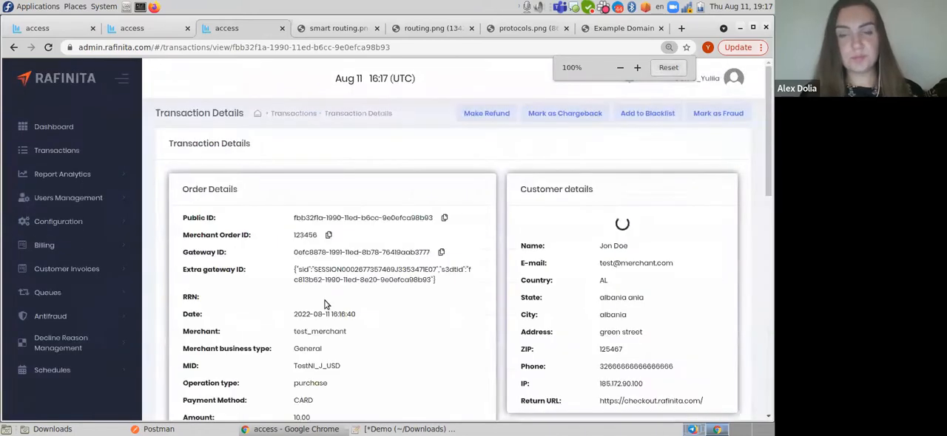
scroll(326, 306, "down", 2)
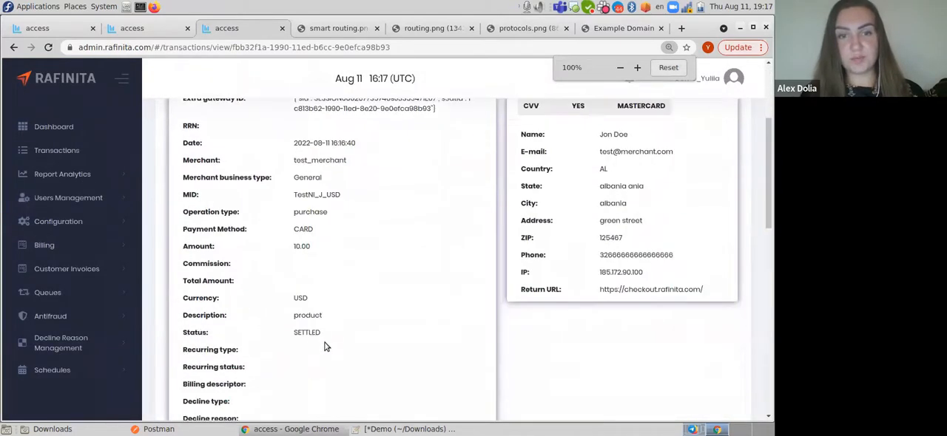
left_click_drag(321, 336, 283, 327)
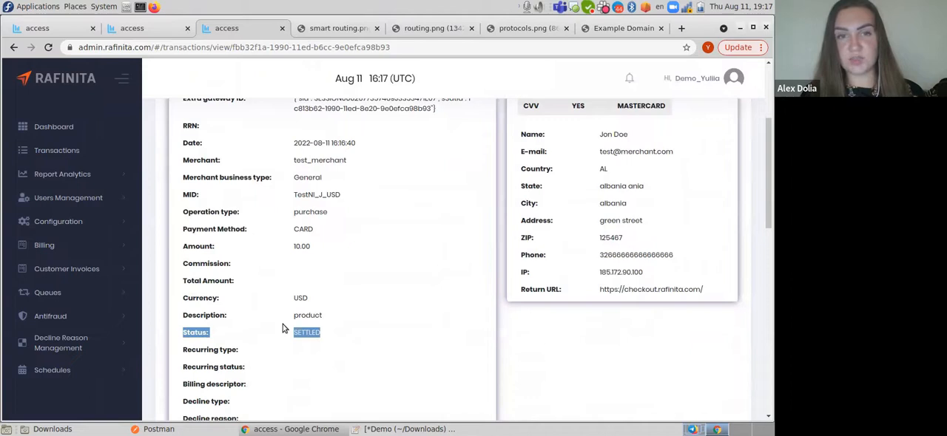
- Compare the MID in the transaction's order details with the custom routing rules of test_merchant
scroll(283, 328, "up", 1)
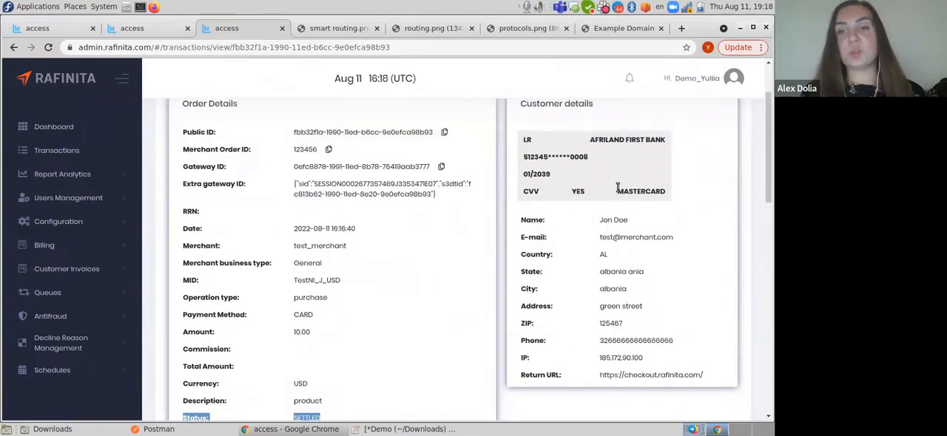
left_click_drag(350, 284, 283, 284)
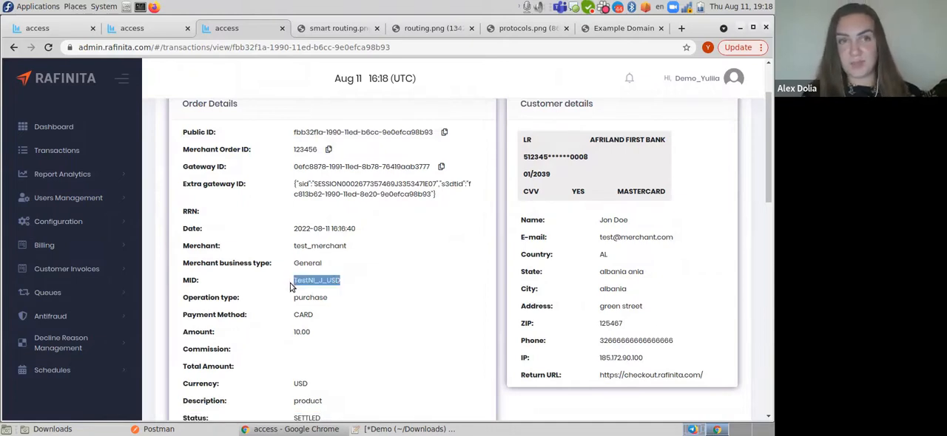
left_click(131, 29)
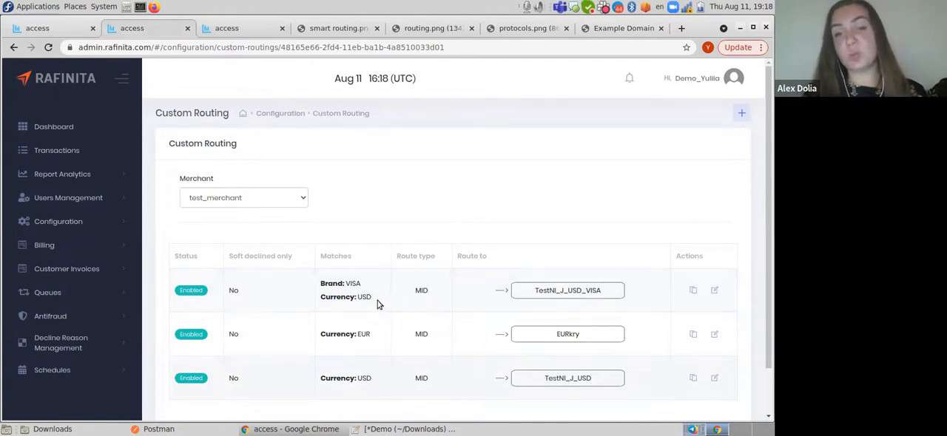
- Replace the leading digits of the order number on the payment URL form and generate a new 10.00 USD payment request
left_click(58, 30)
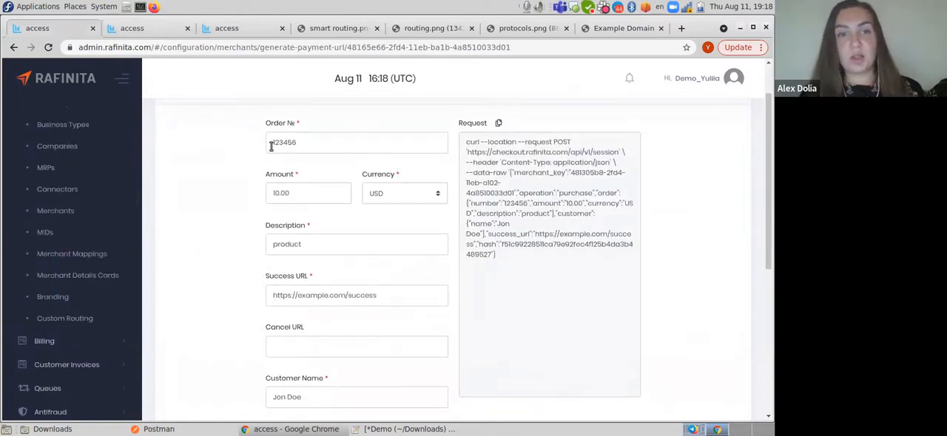
left_click_drag(280, 145, 268, 142)
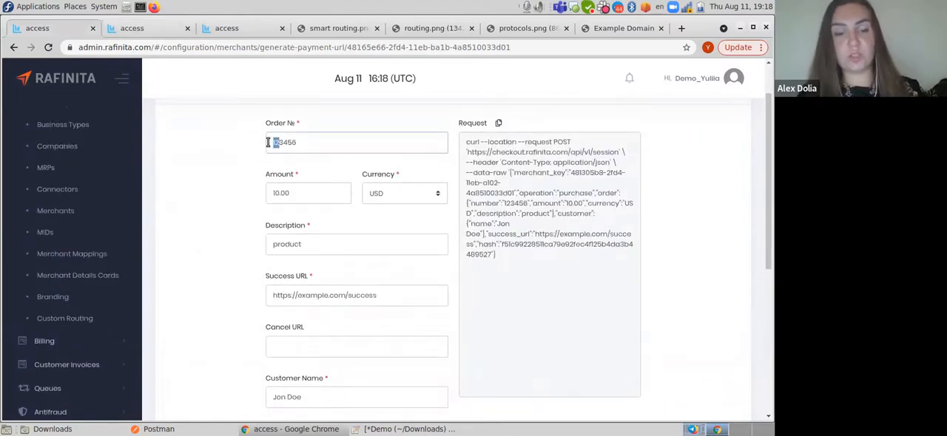
type("3444")
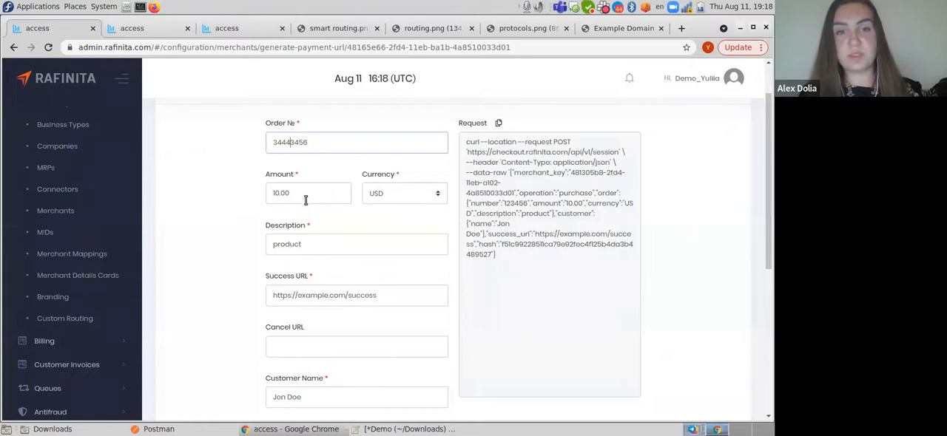
scroll(244, 284, "down", 3)
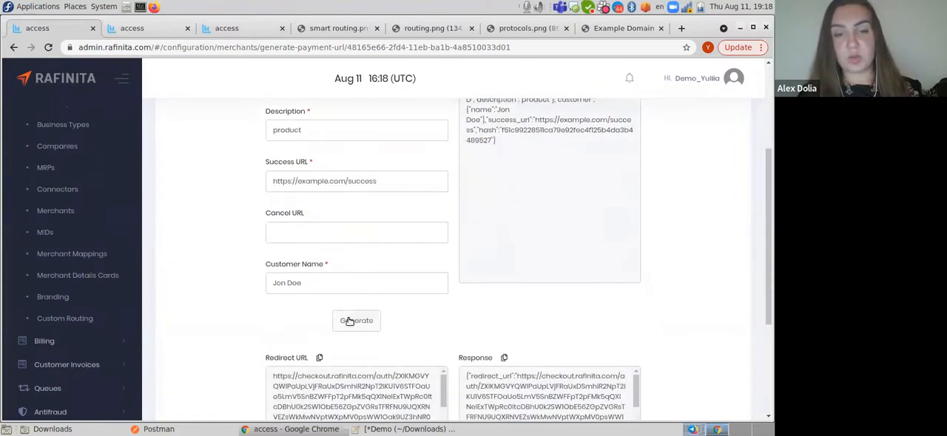
left_click(348, 320)
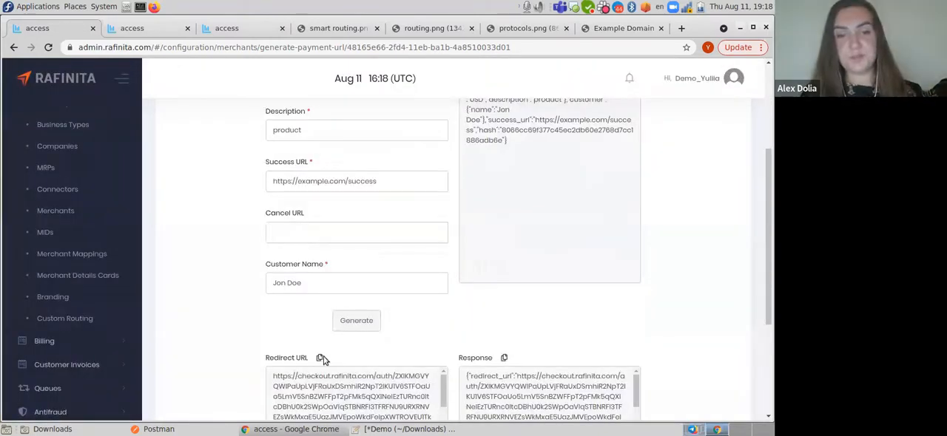
- Copy the generated redirect URL and open it in the Example Domain browser tab
left_click(319, 359)
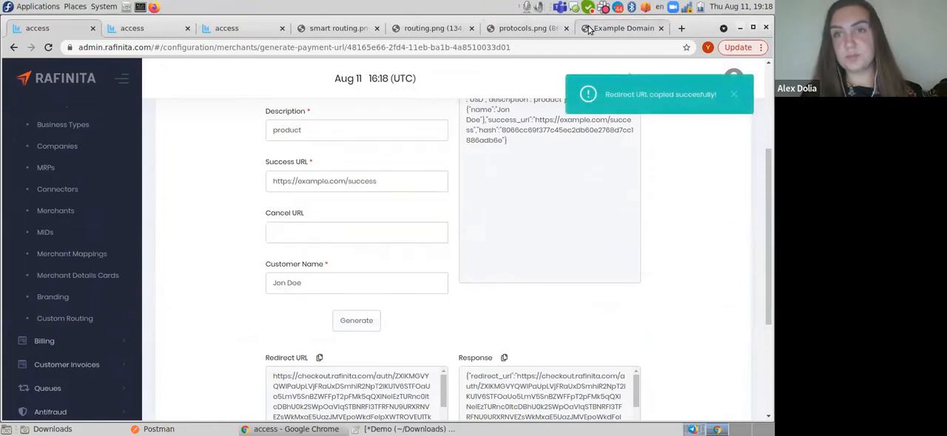
left_click(592, 28)
key("ctrl+v")
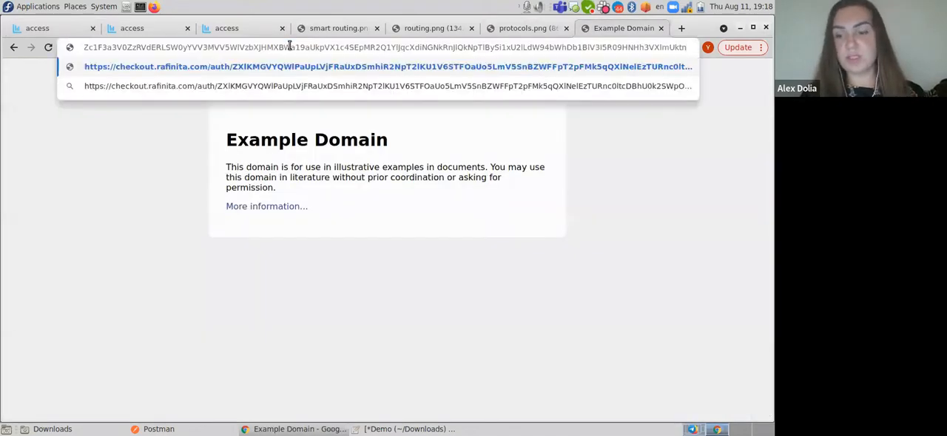
key("Return")
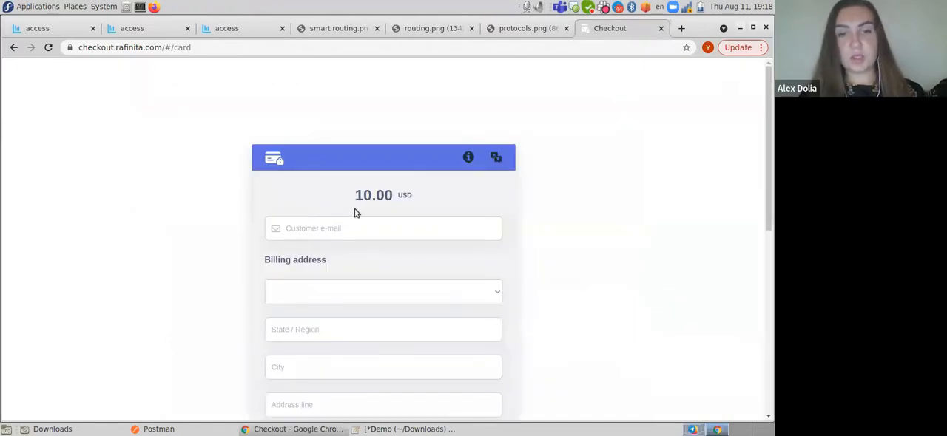
- Fill in the customer's e-mail on the 10.00 USD checkout form and choose Afghanistan as the billing country
left_click(373, 229)
type("te")
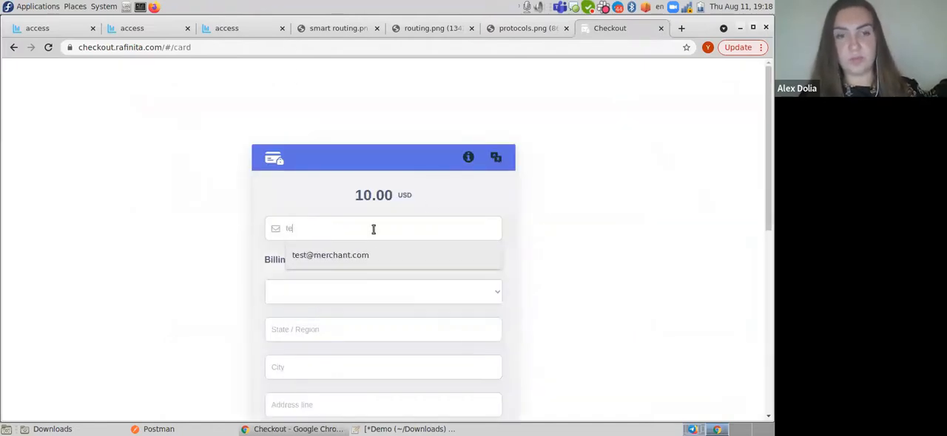
left_click(354, 255)
left_click(329, 295)
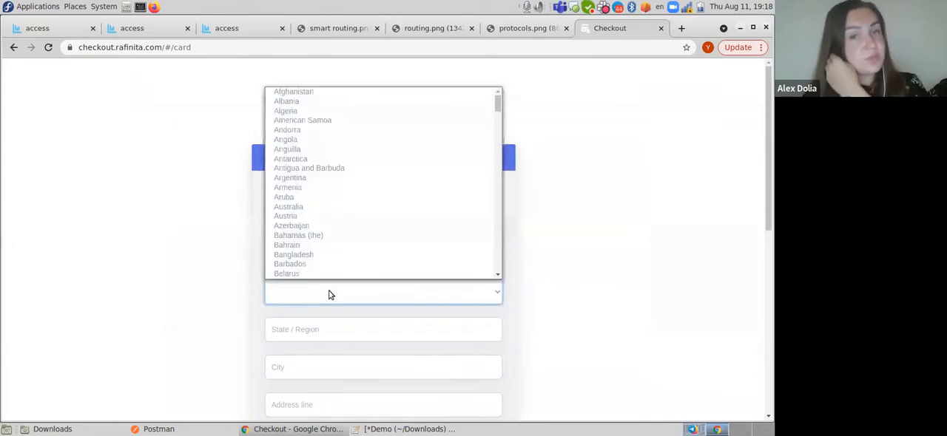
left_click(289, 91)
- Fill in the billing state, city and address line from the saved suggestions
scroll(281, 301, "down", 2)
left_click(290, 247)
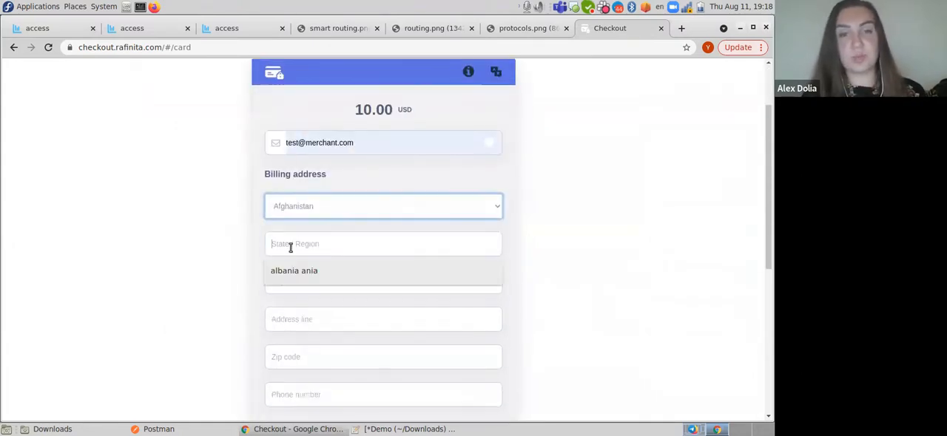
left_click(294, 271)
left_click(294, 282)
left_click(294, 308)
left_click(293, 323)
key("Down")
key("Return")
- Fill in the billing zip code from the saved suggestion and enter the customer's phone number
scroll(249, 310, "down", 3)
left_click(281, 242)
left_click(289, 265)
left_click(286, 275)
type("325")
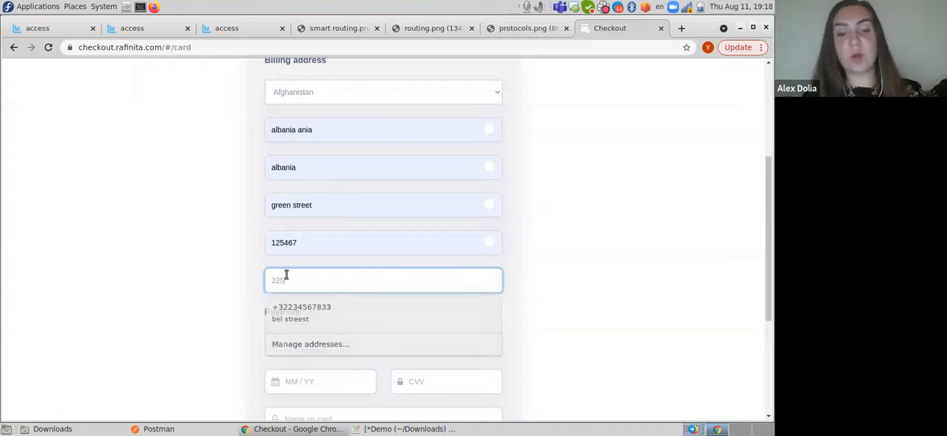
type("5555588880")
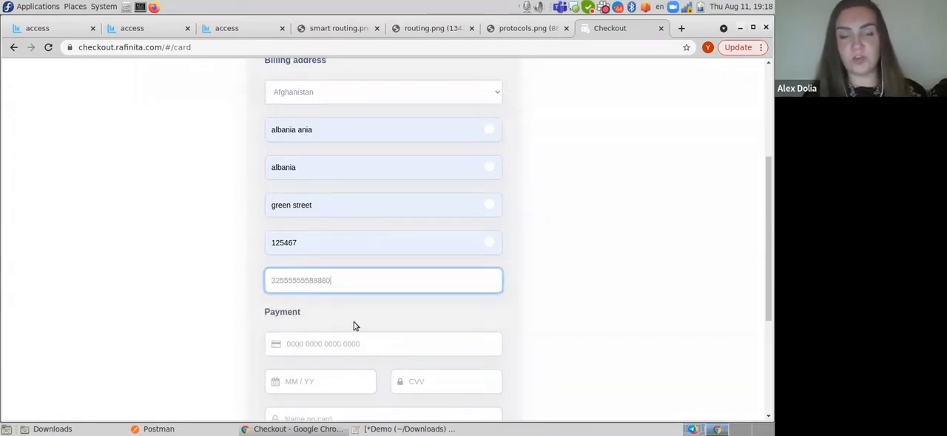
- Copy the Visa test card number from the Demo notes into the checkout form and enter 01/39 as the expiry date
scroll(351, 311, "down", 1)
key("alt+Tab")
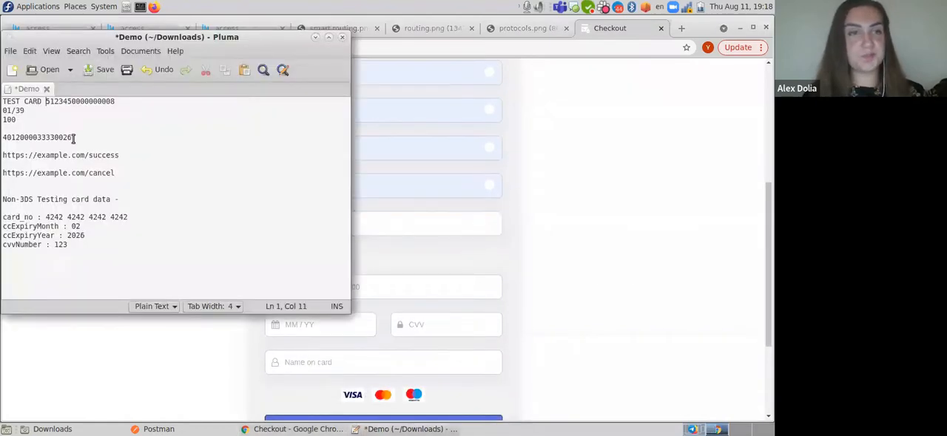
double_click(51, 133)
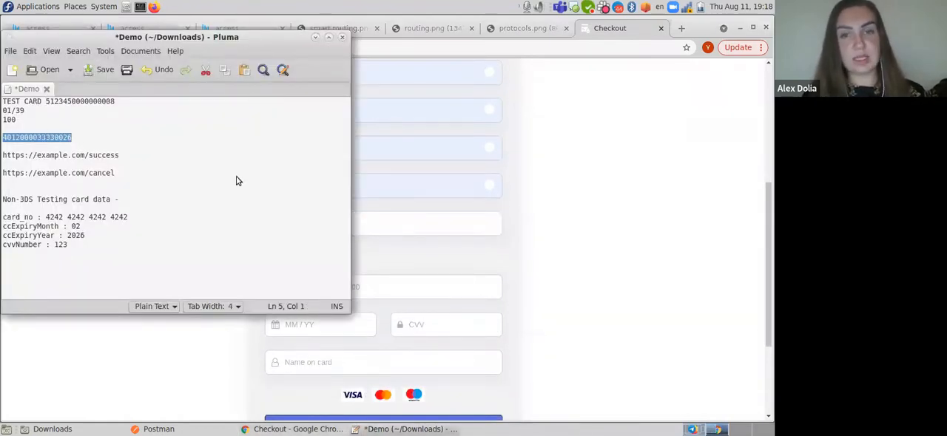
left_click(592, 273)
scroll(296, 290, "up", 3)
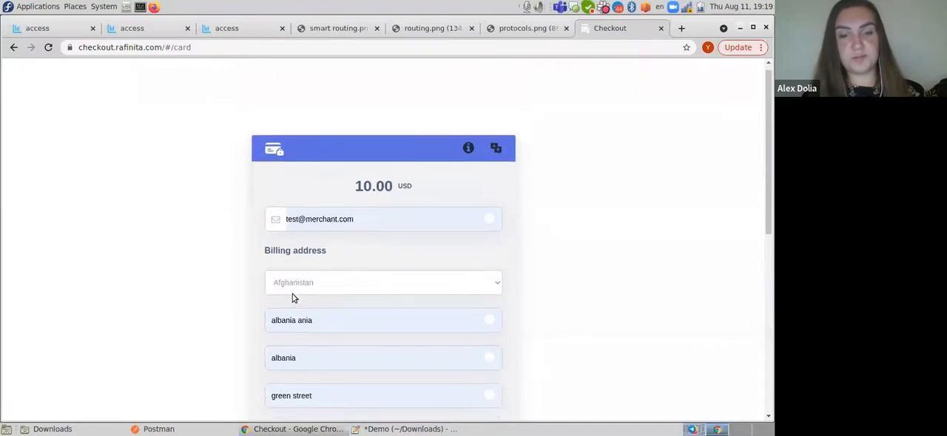
scroll(296, 259, "down", 6)
left_click(301, 202)
key("ctrl+v")
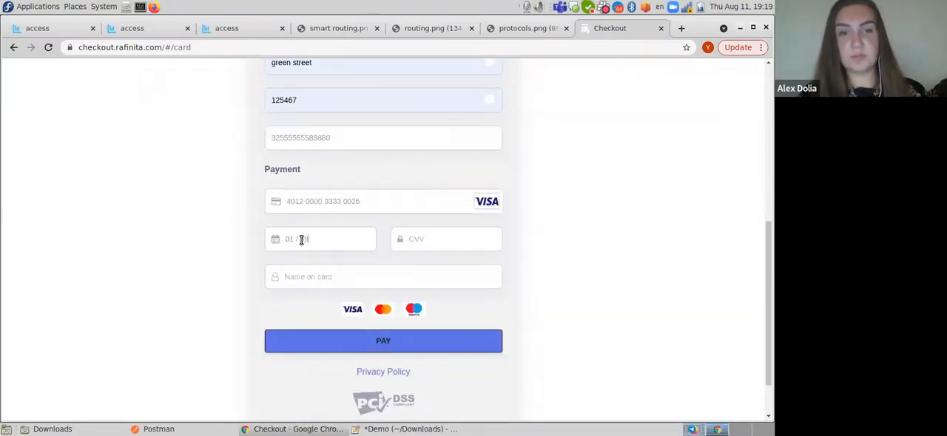
- Enter the CVV and the cardholder's name, and submit the 10.00 USD payment
left_click(405, 240)
type("1")
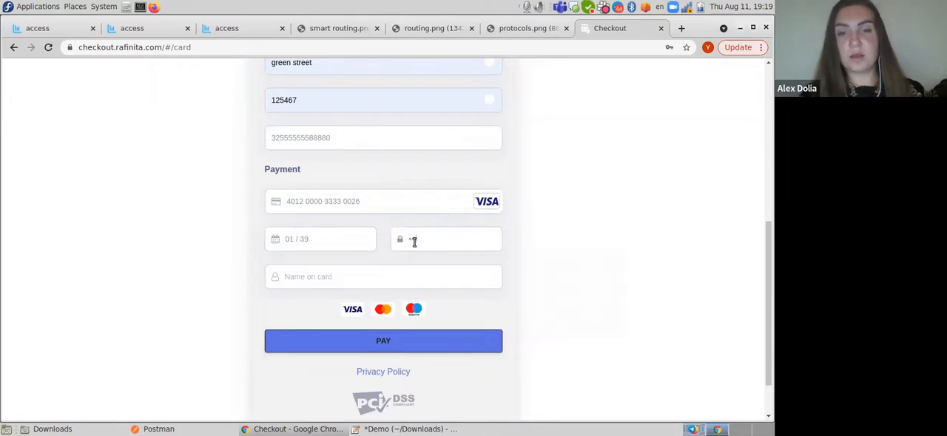
left_click(418, 284)
left_click(354, 303)
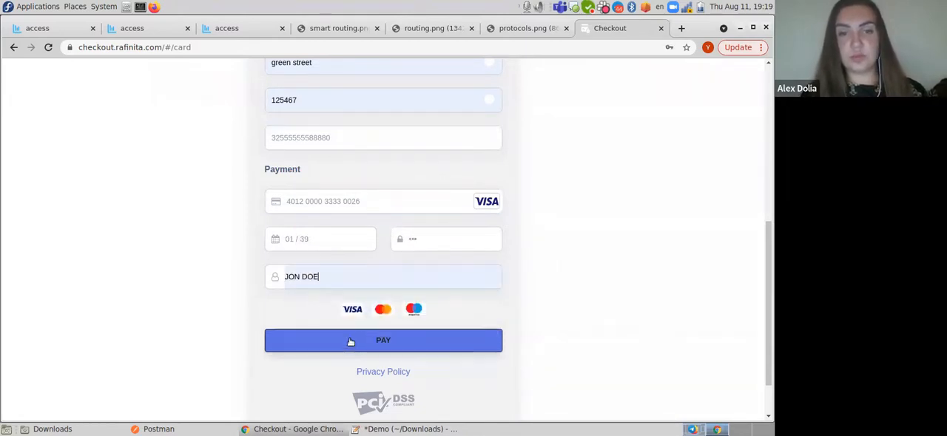
left_click(352, 338)
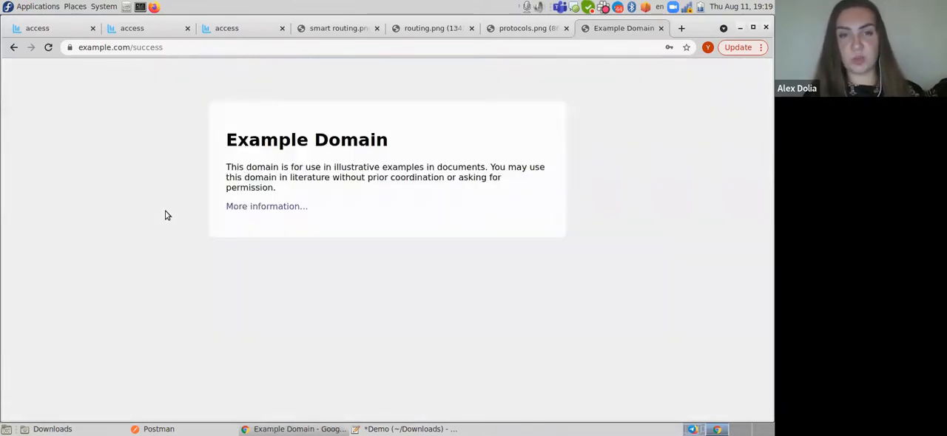
left_click(170, 47)
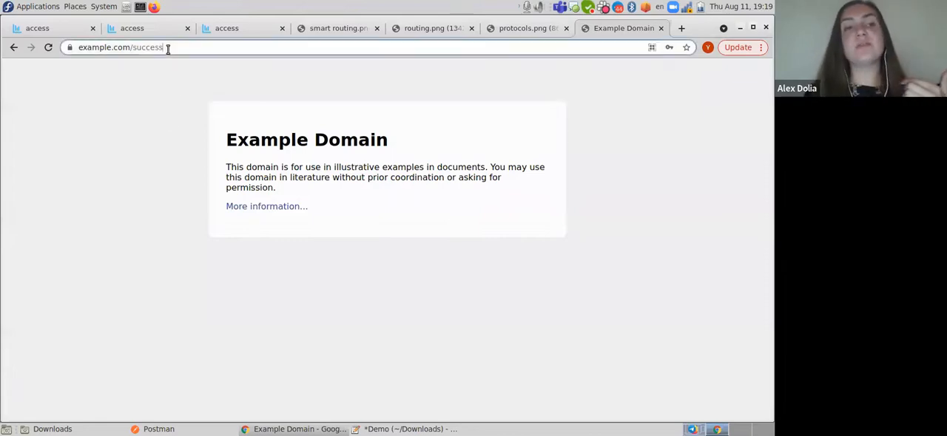
left_click(224, 281)
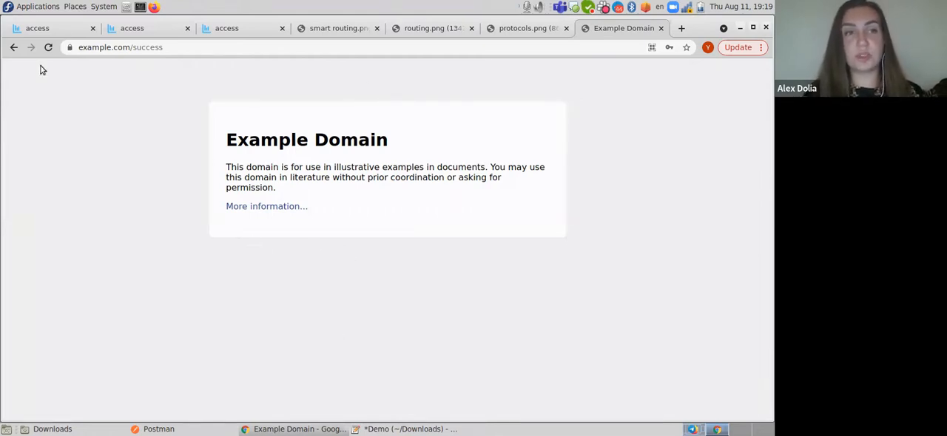
- Open the details of the newest Visa transaction of test_merchant from the transactions list at normal page zoom
left_click(235, 29)
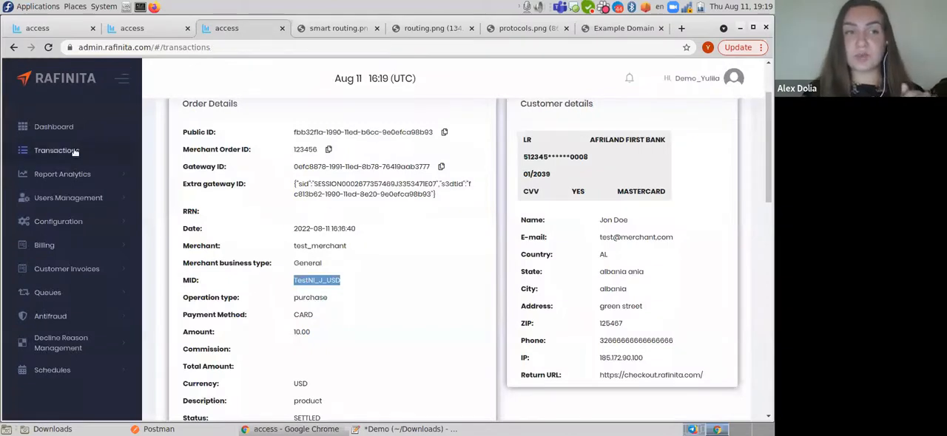
left_click(74, 151)
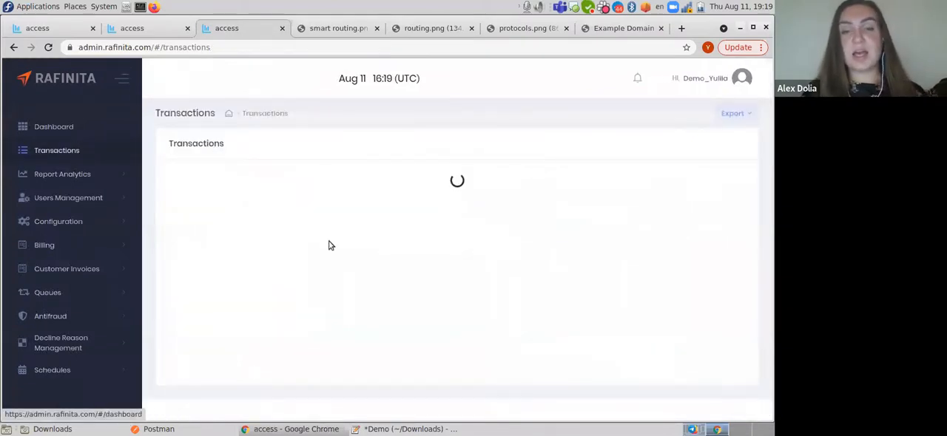
scroll(429, 345, "down", 1)
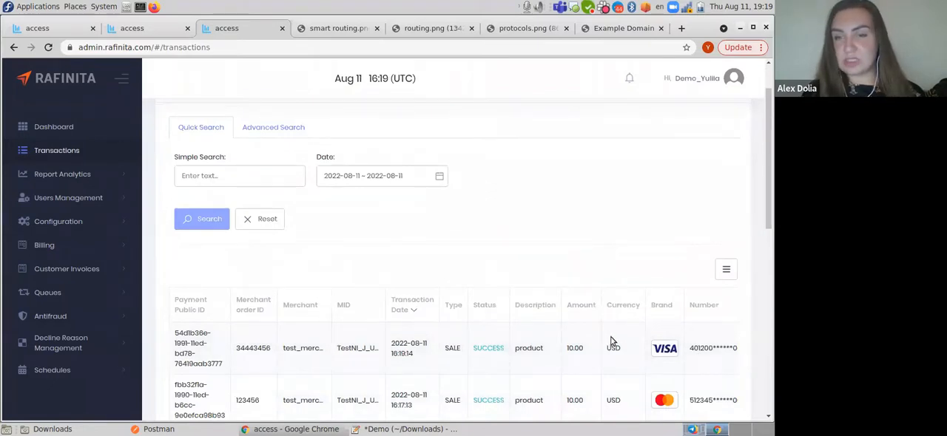
key("ctrl+minus")
key("ctrl+minus")
key("ctrl+minus")
left_click(729, 274)
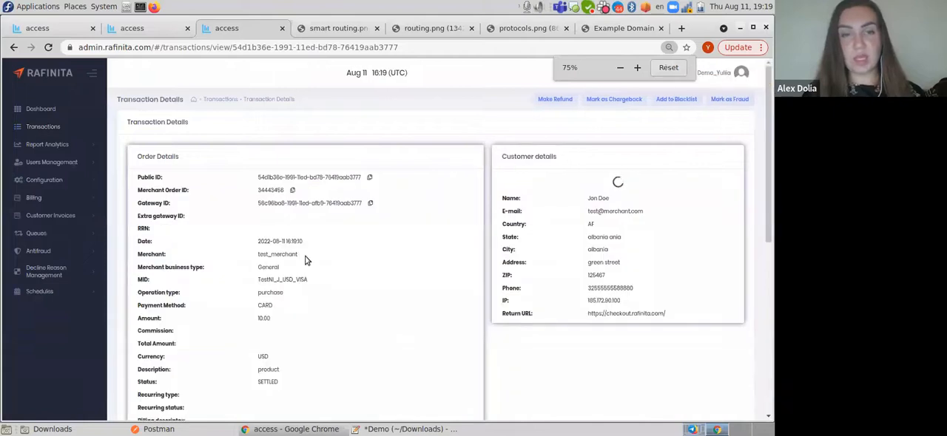
left_click(668, 68)
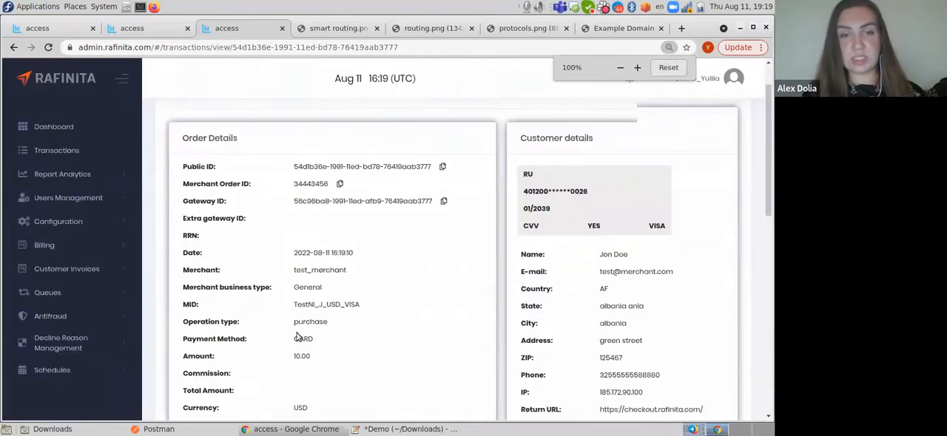
- Compare the card and MID in the Visa transaction's details with the custom routing rules of test_merchant
scroll(298, 338, "down", 1)
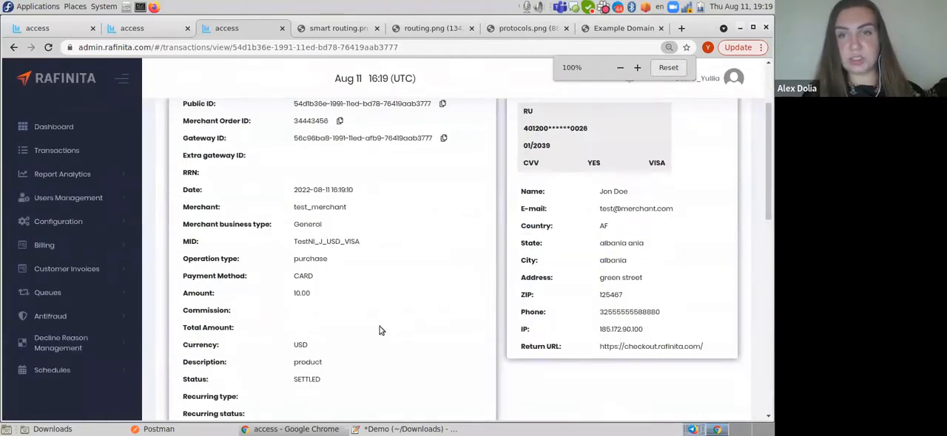
scroll(500, 249, "up", 2)
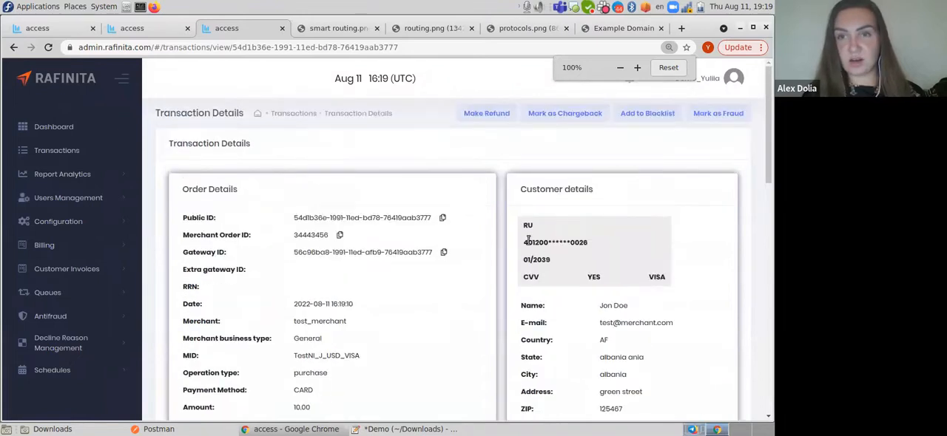
scroll(528, 241, "down", 1)
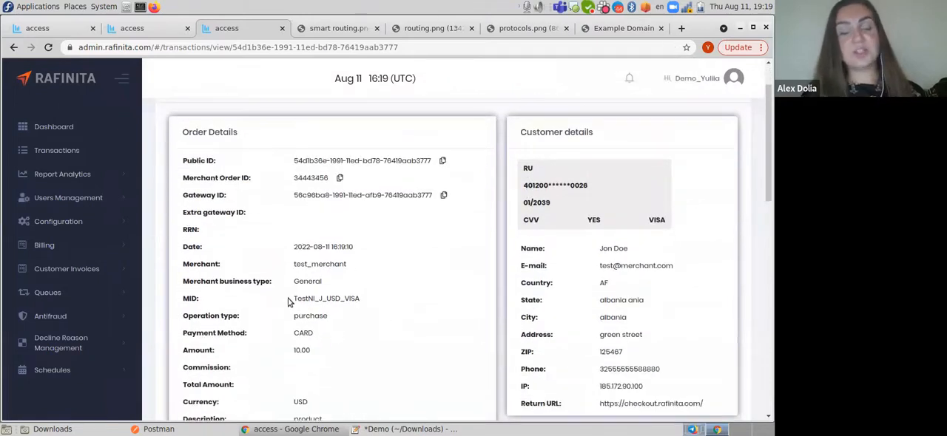
left_click_drag(294, 302, 372, 307)
left_click(150, 31)
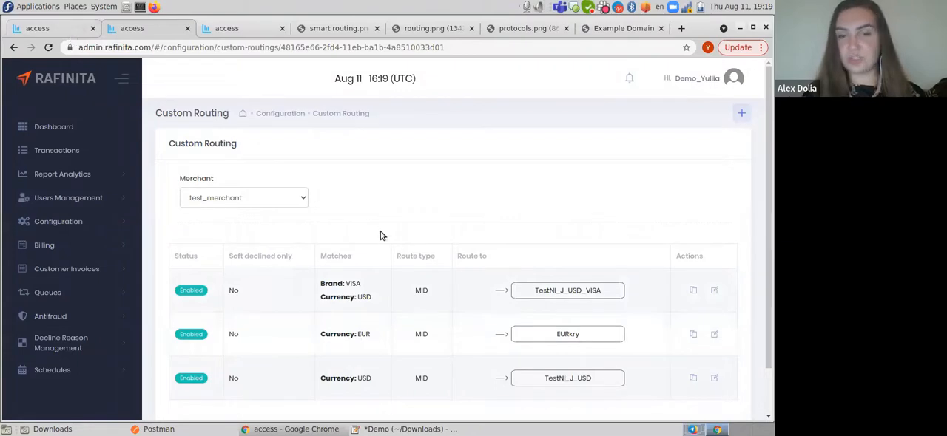
- Set the currency on the payment URL form to EUR
left_click(47, 28)
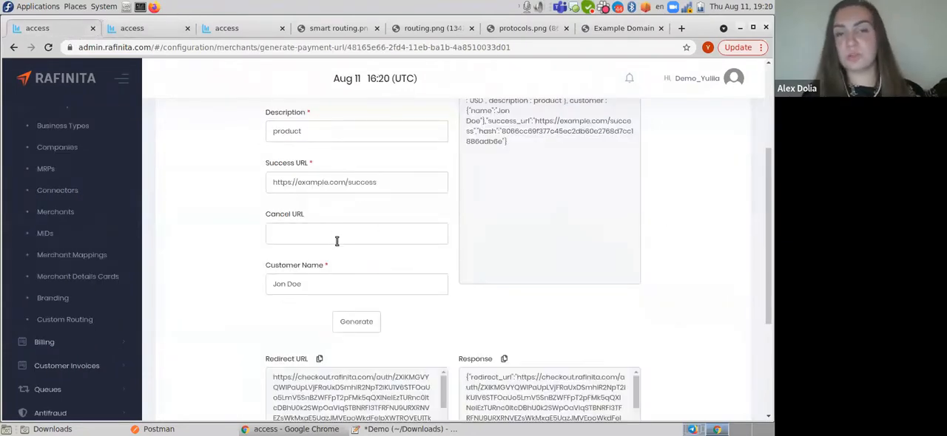
scroll(337, 241, "up", 3)
left_click(395, 252)
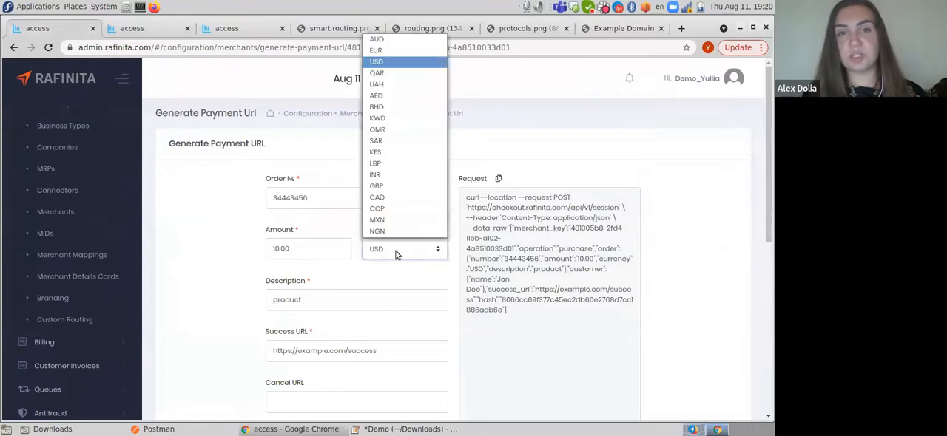
left_click(384, 72)
key("Down")
scroll(221, 281, "down", 2)
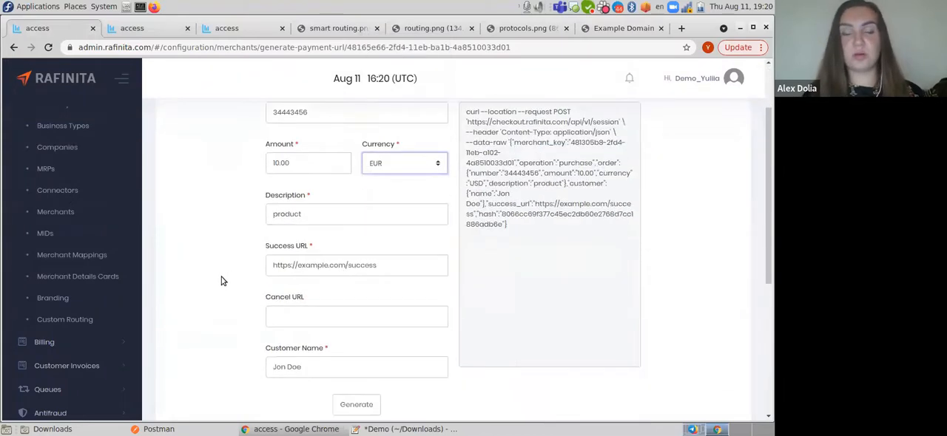
- Replace the order number on the payment URL form and generate a new 10.00 EUR payment request
scroll(220, 281, "down", 2)
scroll(308, 203, "up", 4)
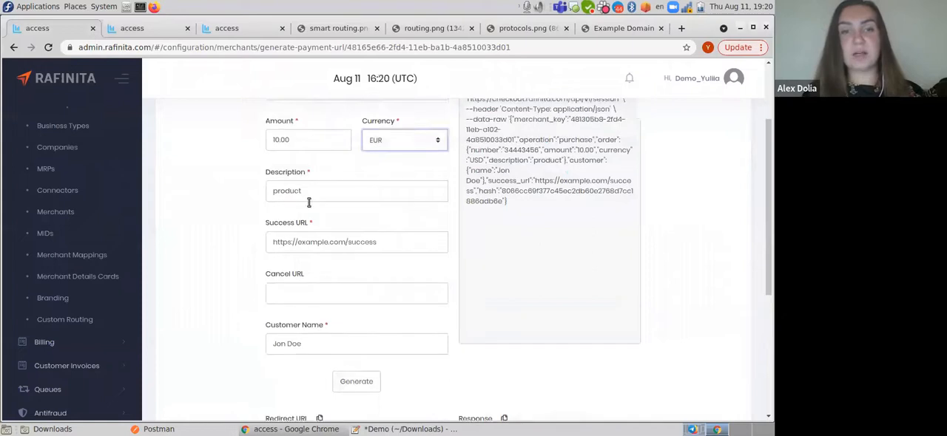
left_click_drag(313, 197, 259, 196)
type("99999")
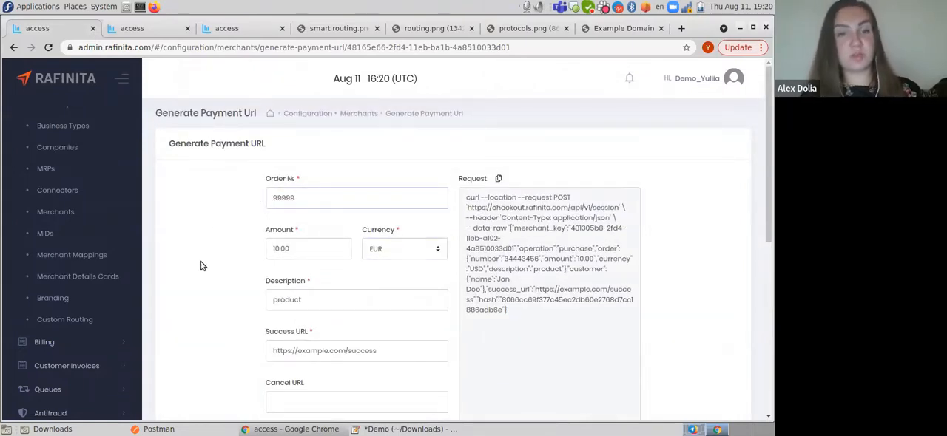
scroll(200, 265, "down", 3)
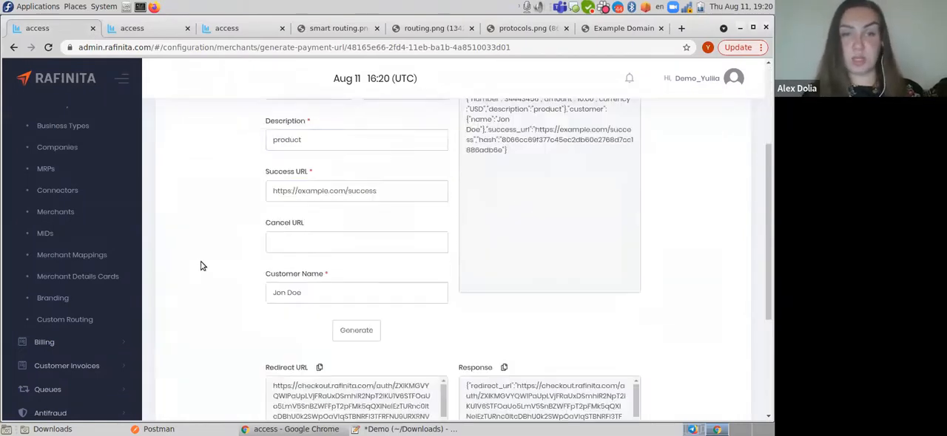
left_click(358, 319)
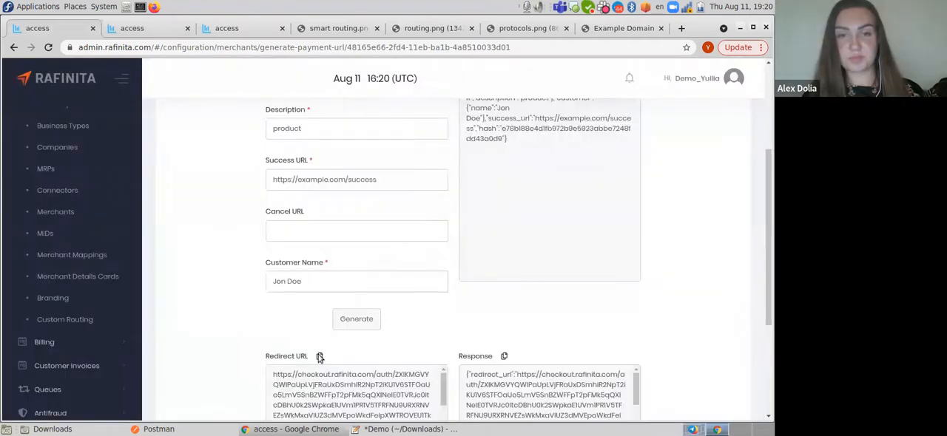
- Open the generated redirect URL in the Example Domain browser tab and review test_merchant's custom routing rule for EUR
left_click(319, 355)
left_click(623, 29)
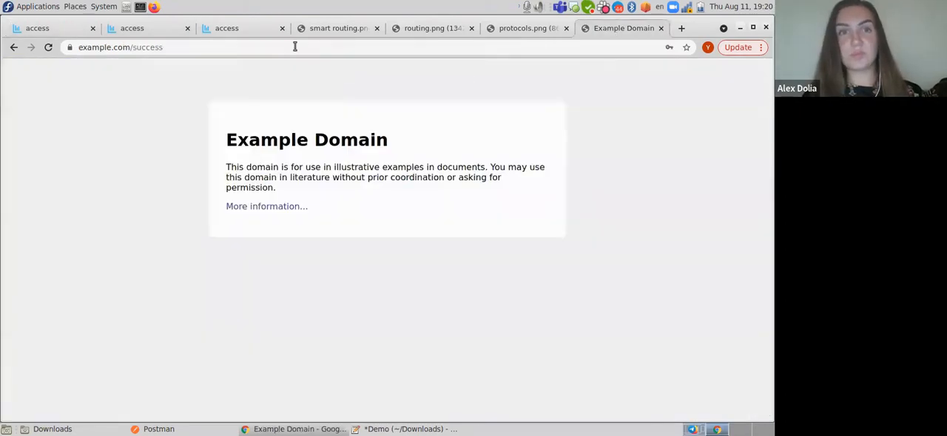
left_click(290, 47)
key("ctrl+v")
key("Return")
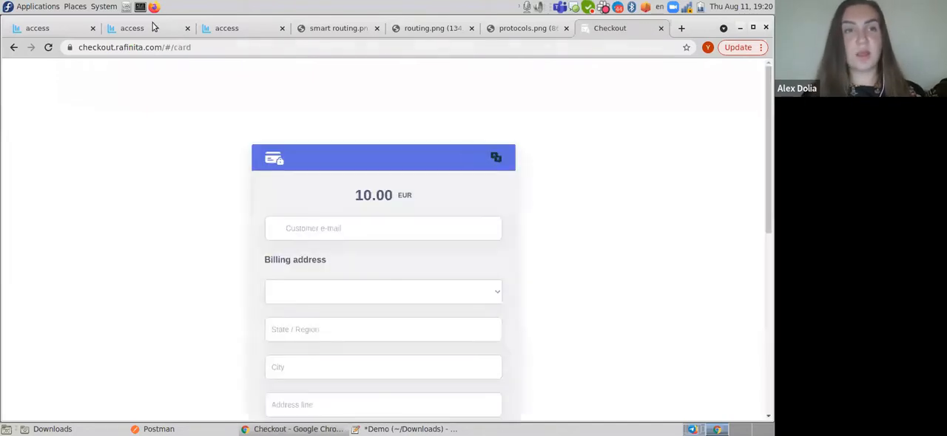
left_click(130, 31)
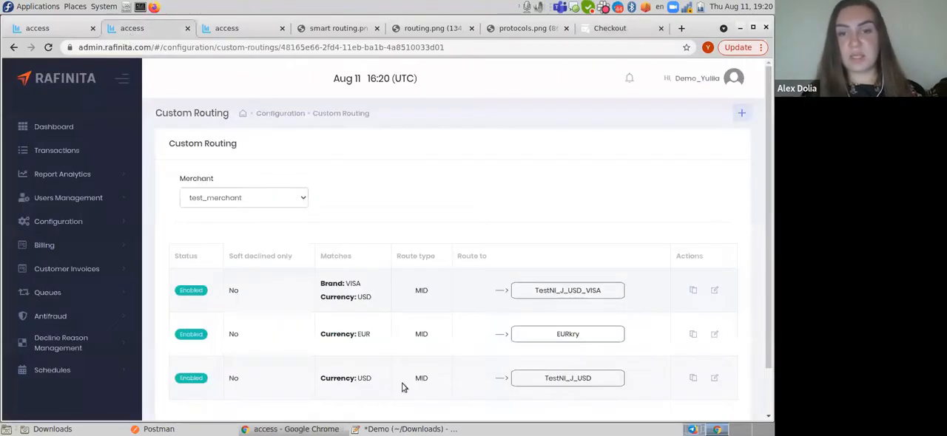
left_click(593, 28)
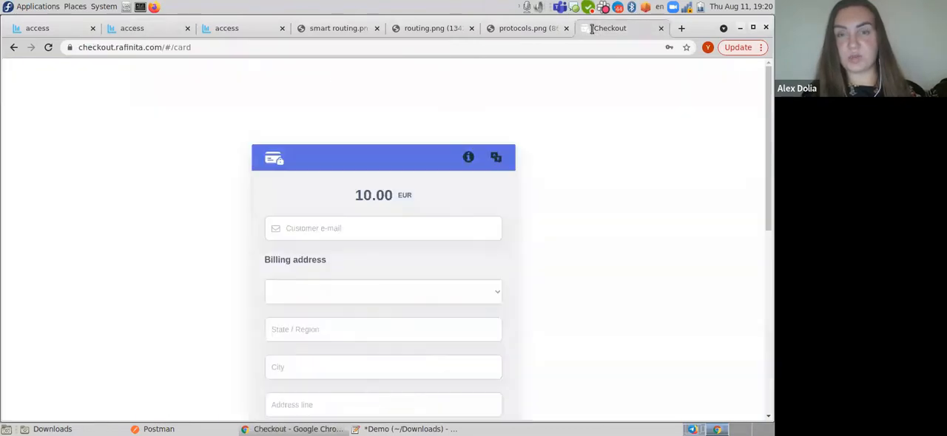
- Fill in the customer's e-mail on the 10.00 EUR checkout form from the saved suggestion
left_click(304, 234)
type("test@merchant.com")
left_click(304, 255)
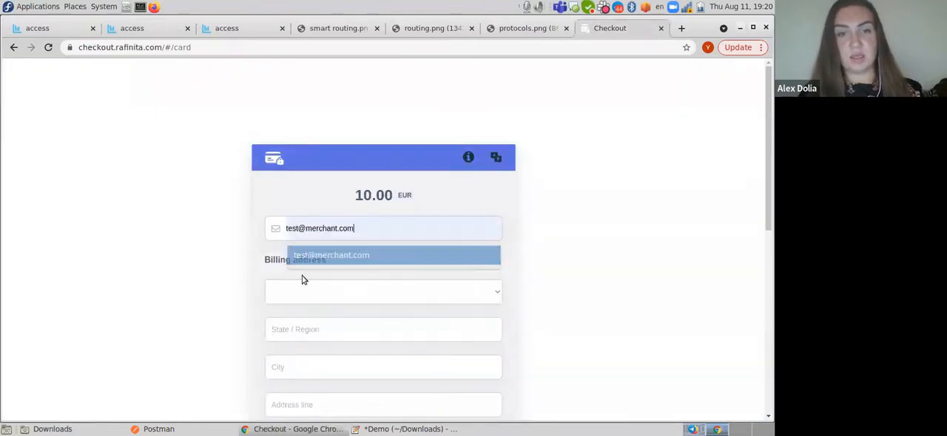
- Set the billing country to Azerbaijan and fill in the state and city from the saved suggestions
left_click(297, 291)
left_click(295, 226)
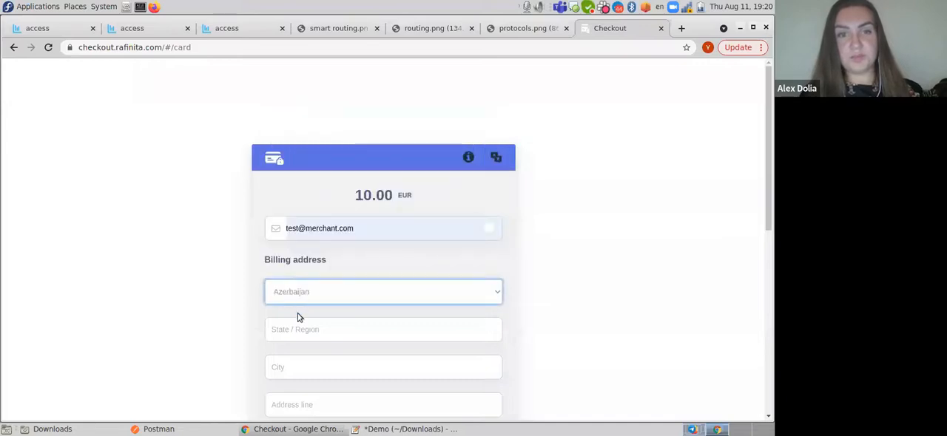
scroll(297, 315, "down", 2)
left_click(303, 211)
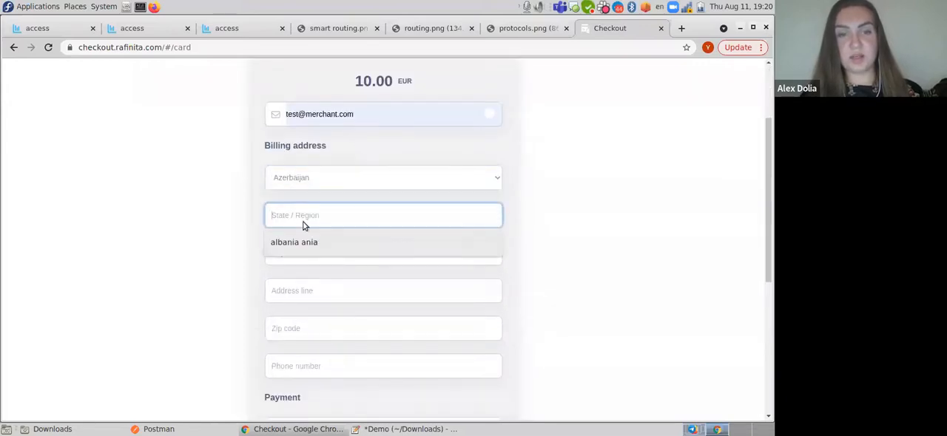
left_click(296, 250)
left_click(296, 257)
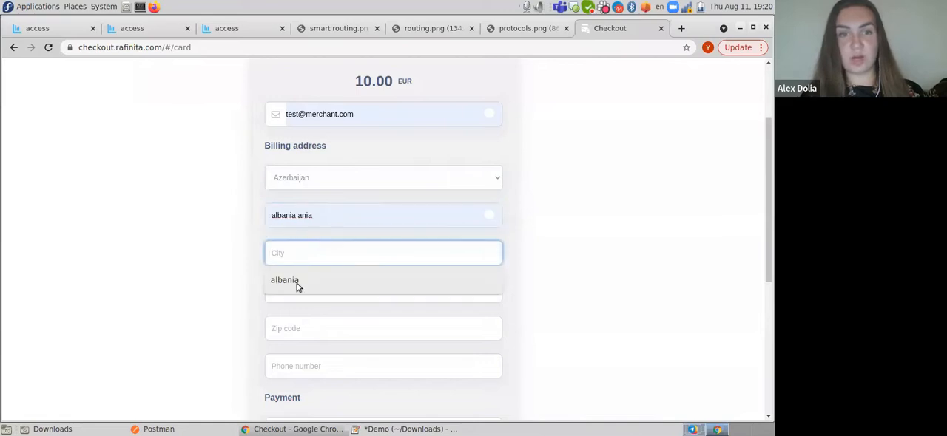
left_click(298, 282)
- Fill in the billing address line and zip code from the saved suggestions and enter a phone number
left_click(294, 296)
left_click(296, 318)
left_click(294, 330)
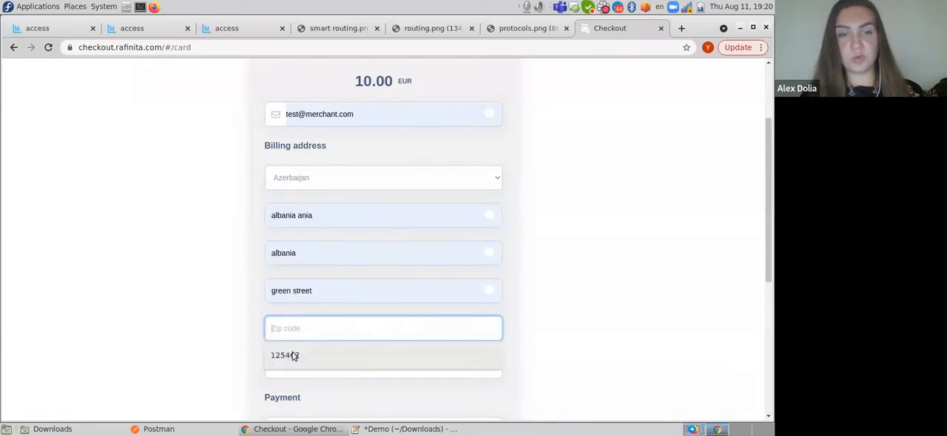
left_click(294, 355)
scroll(296, 321, "down", 2)
left_click(303, 256)
type("32455566778898")
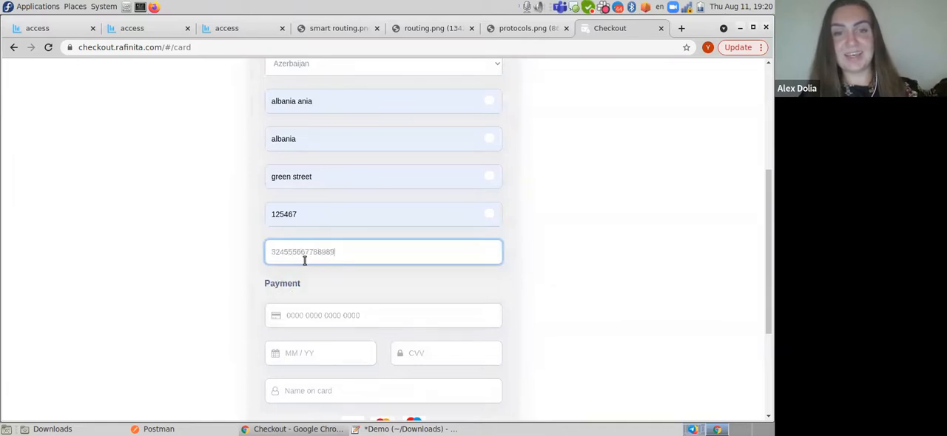
- Copy the non-3DS test card number from the Demo text file into the checkout's card number field
left_click(405, 429)
left_click_drag(128, 216, 46, 215)
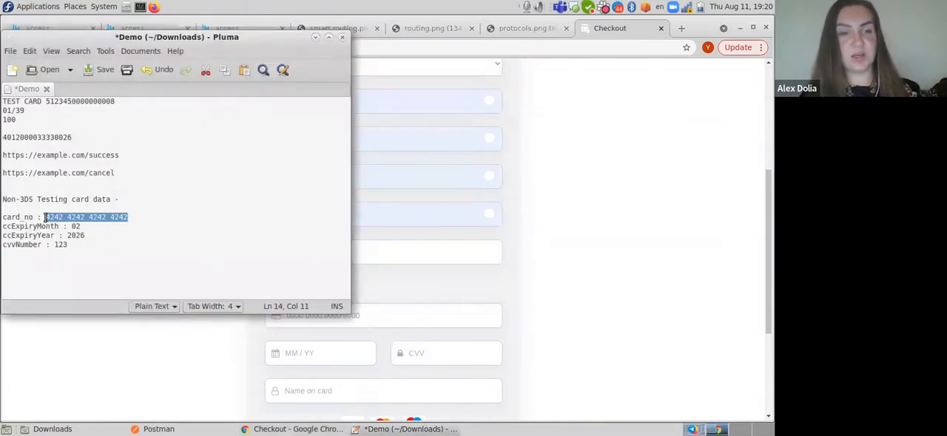
left_click(382, 319)
scroll(369, 296, "down", 3)
key("ctrl+v")
- Consult the Demo text file for the non-3DS card details, then set the expiry to 02 / 26 and enter the CVV
left_click(406, 429)
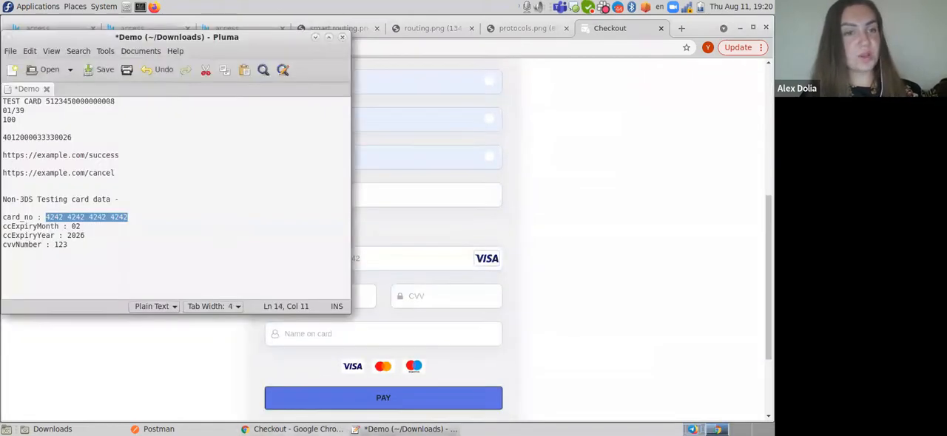
left_click(405, 429)
scroll(267, 355, "up", 7)
scroll(291, 328, "down", 6)
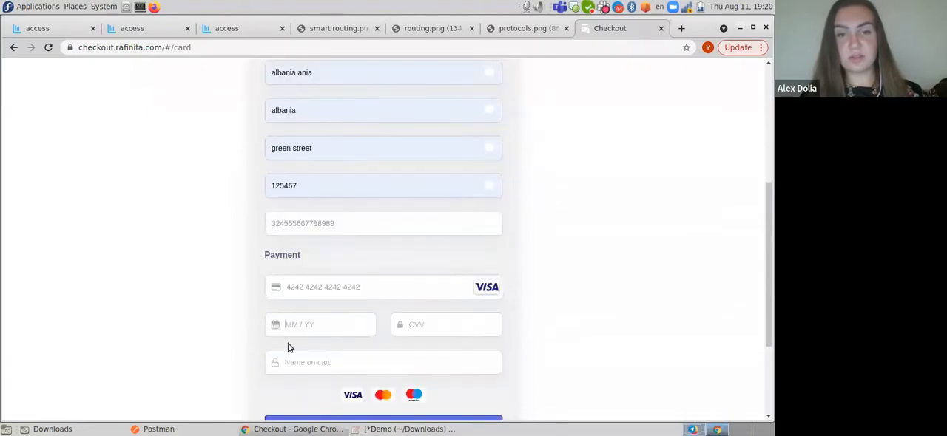
left_click(287, 325)
type("02 / 26")
left_click(431, 333)
type("•••")
- Fill in the cardholder's name from the saved suggestion and submit the 10.00 EUR payment
left_click(391, 363)
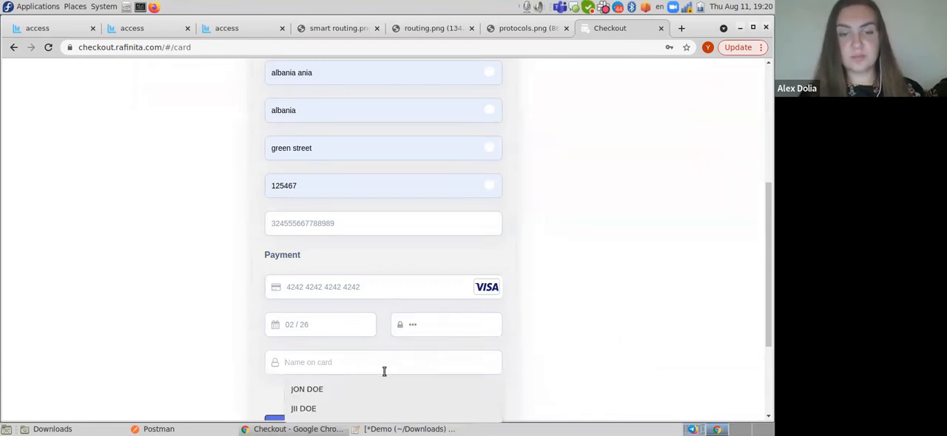
left_click(306, 390)
scroll(186, 321, "down", 2)
left_click(298, 313)
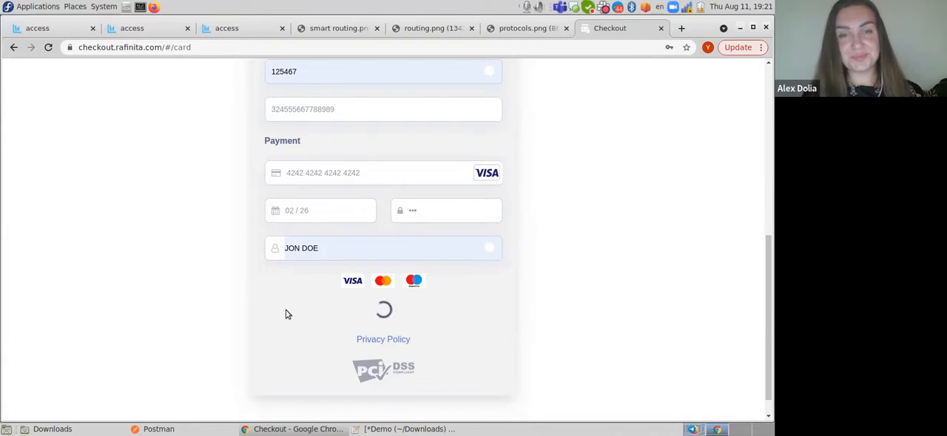
scroll(287, 314, "up", 3)
scroll(287, 314, "down", 3)
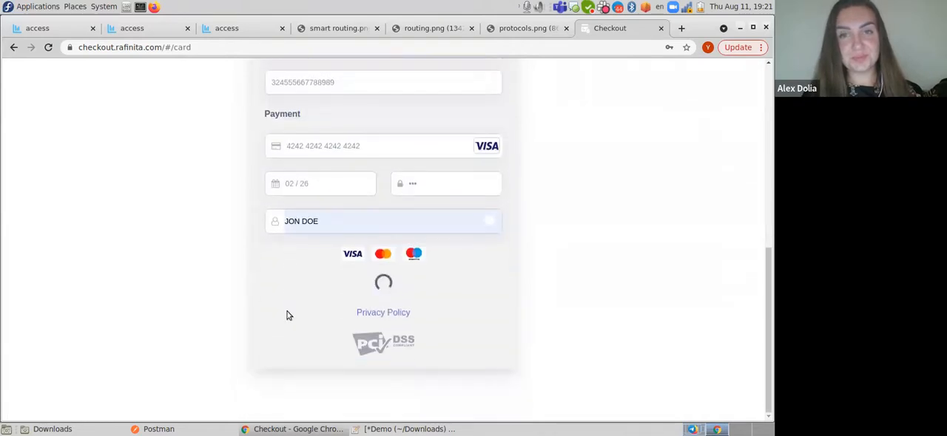
- Open the Rafinita transactions list and check the checkout's redirect page for the EUR payment
left_click(219, 30)
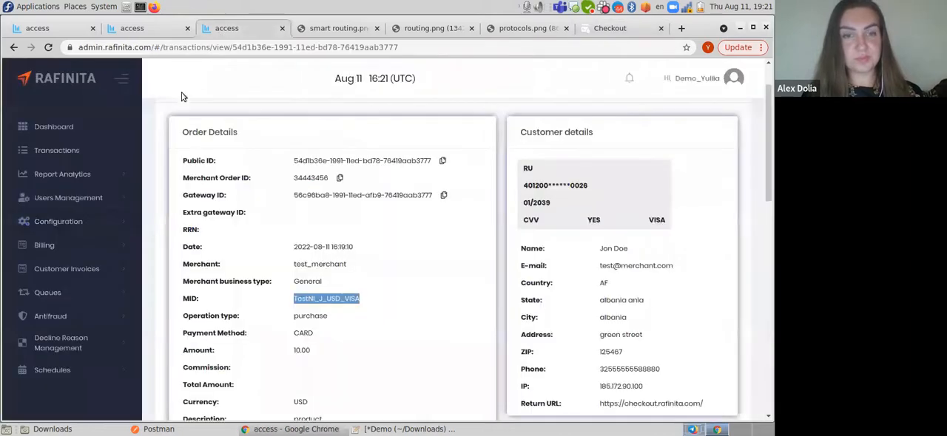
left_click(61, 149)
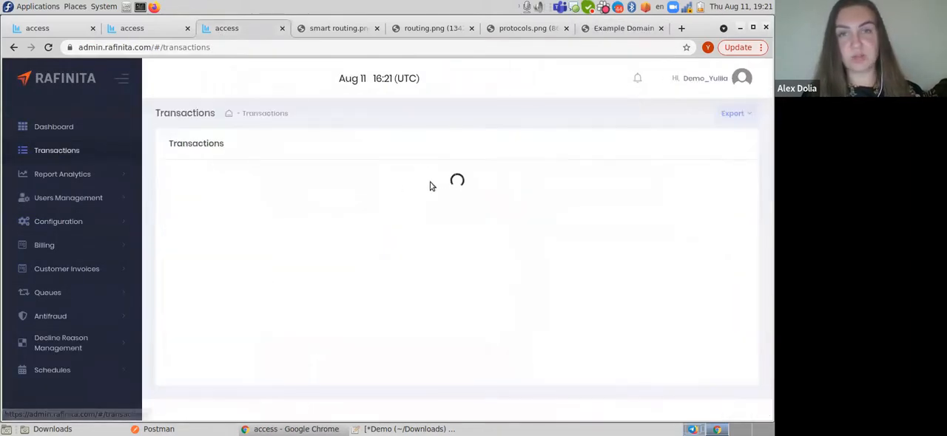
left_click(599, 29)
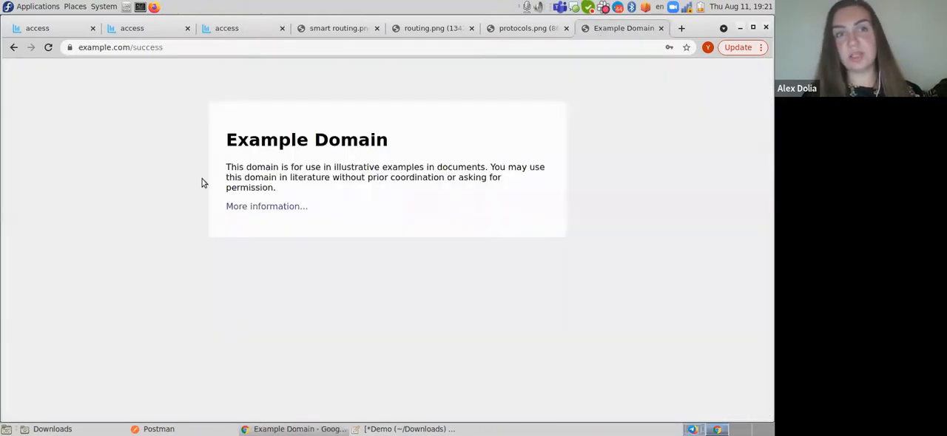
left_click(217, 29)
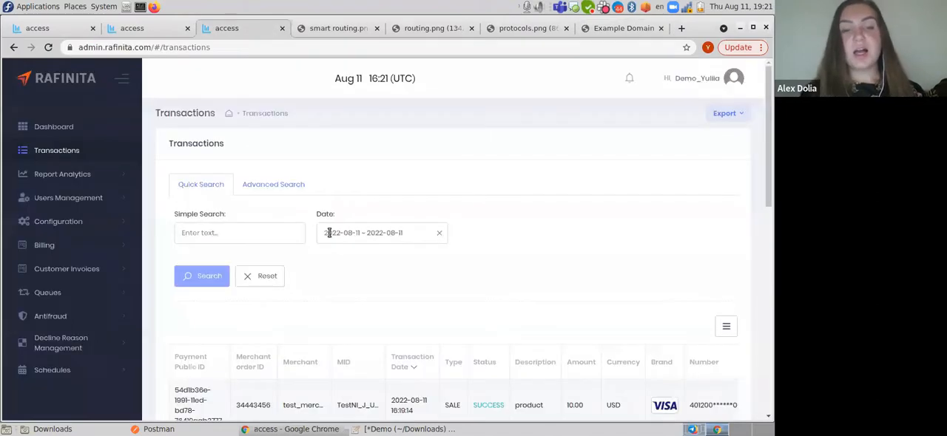
- Reload the transactions list and examine the merchant and MID of the new 10.00 EUR transaction
scroll(526, 324, "down", 3)
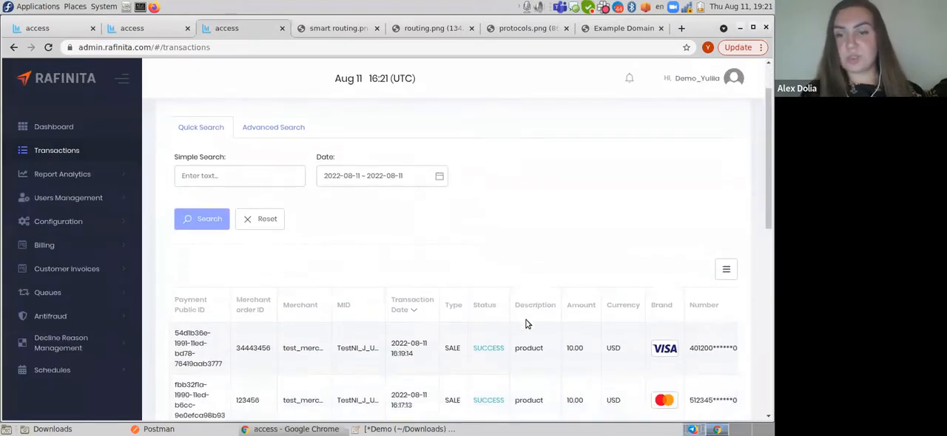
left_click(48, 48)
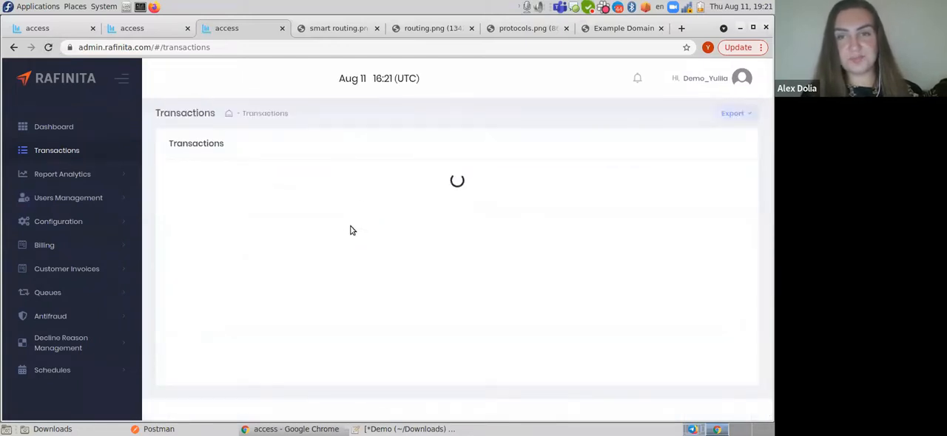
scroll(351, 229, "down", 2)
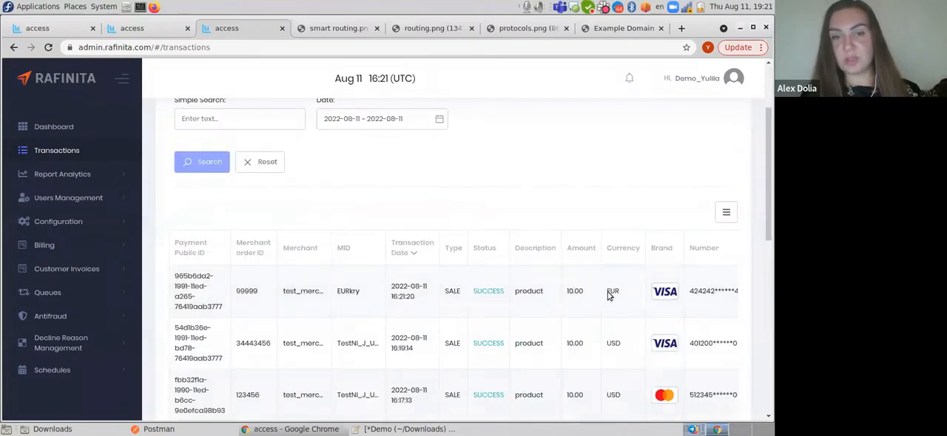
left_click_drag(271, 296, 367, 298)
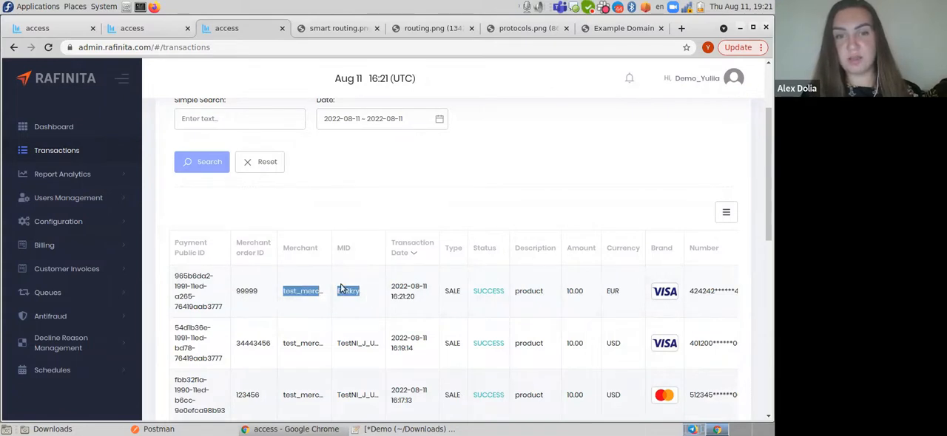
- Review test_merchant's custom routing rules and open the protocols.png slide on integration types
left_click(57, 30)
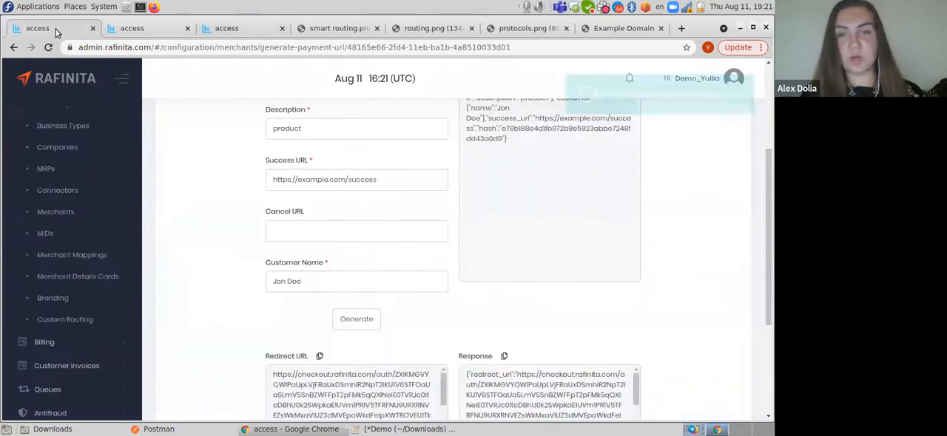
left_click(132, 28)
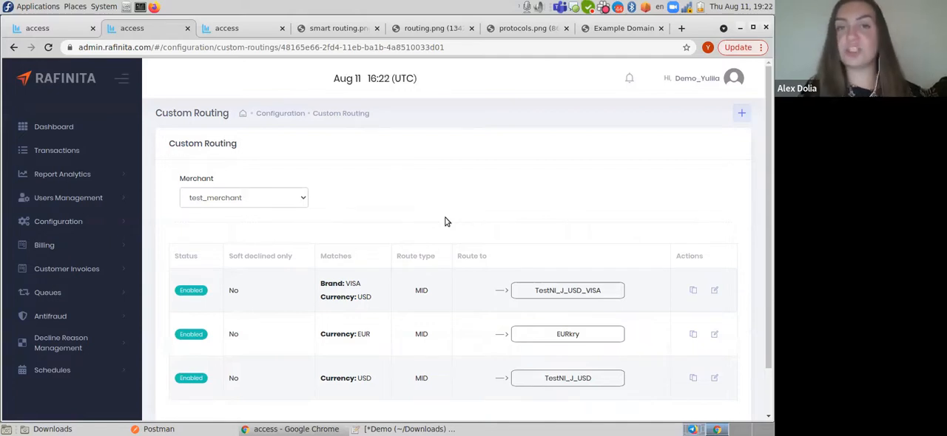
left_click(527, 28)
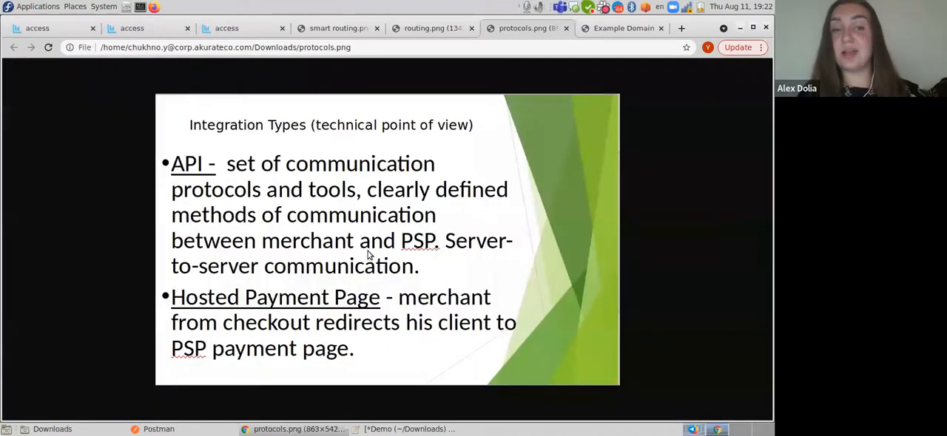